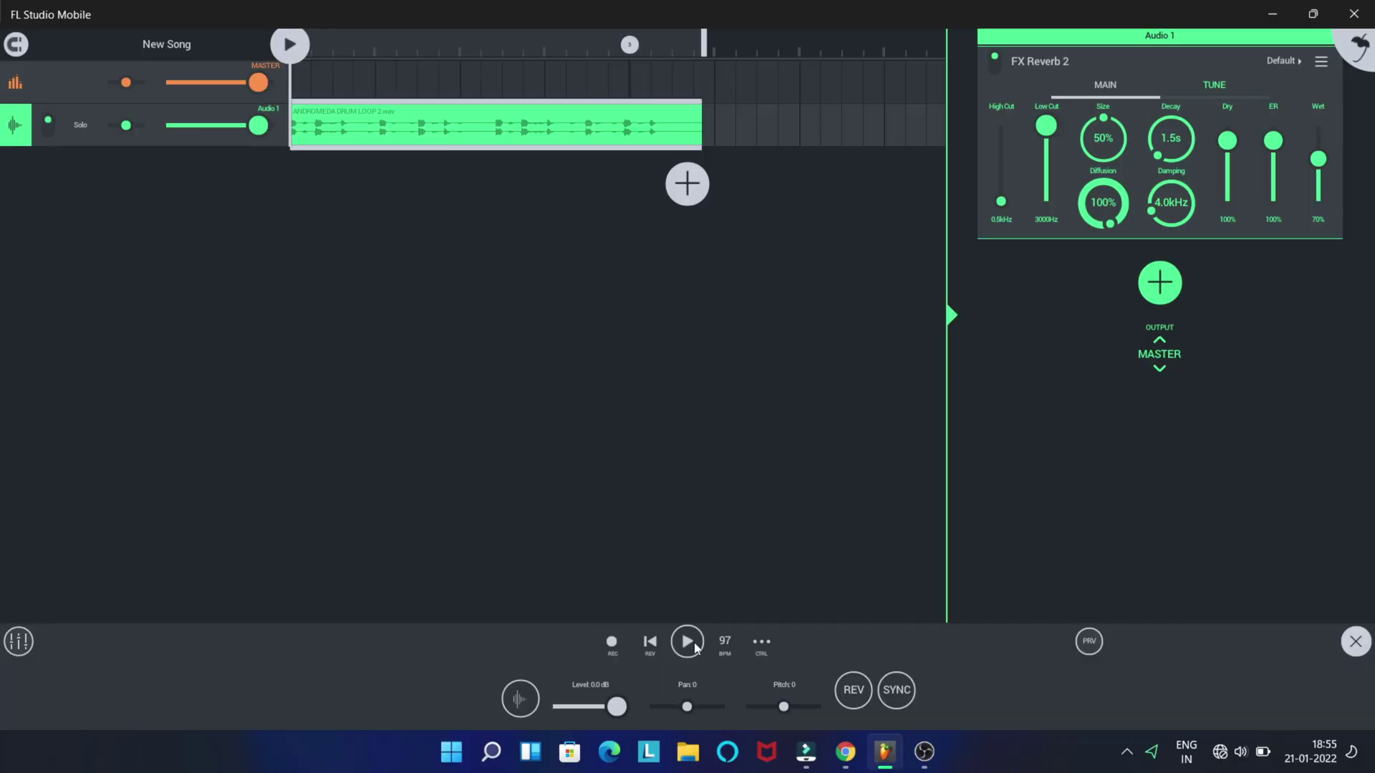
Start the drum loop and raise the reverb's High Cut all the way to 20.0kHz
left_click(691, 645)
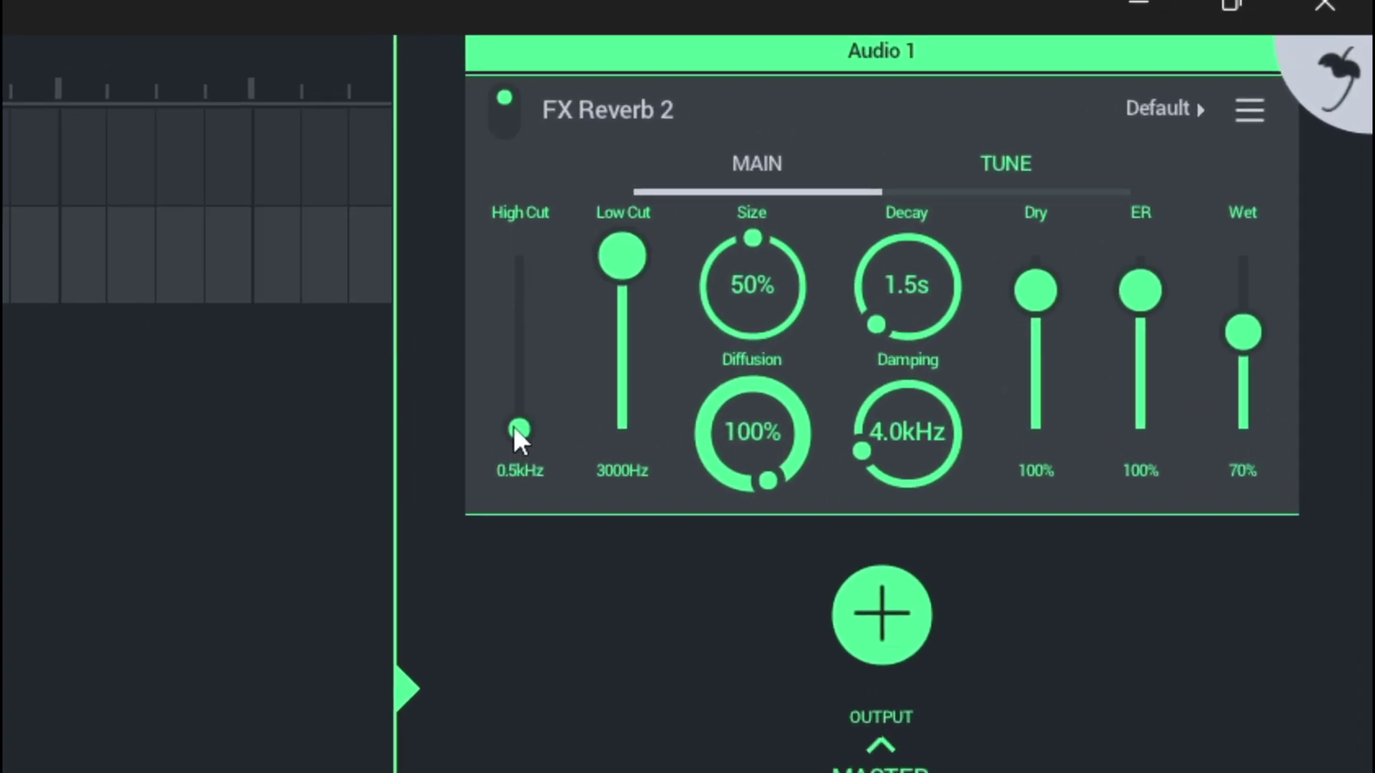
left_click_drag(514, 429, 516, 331)
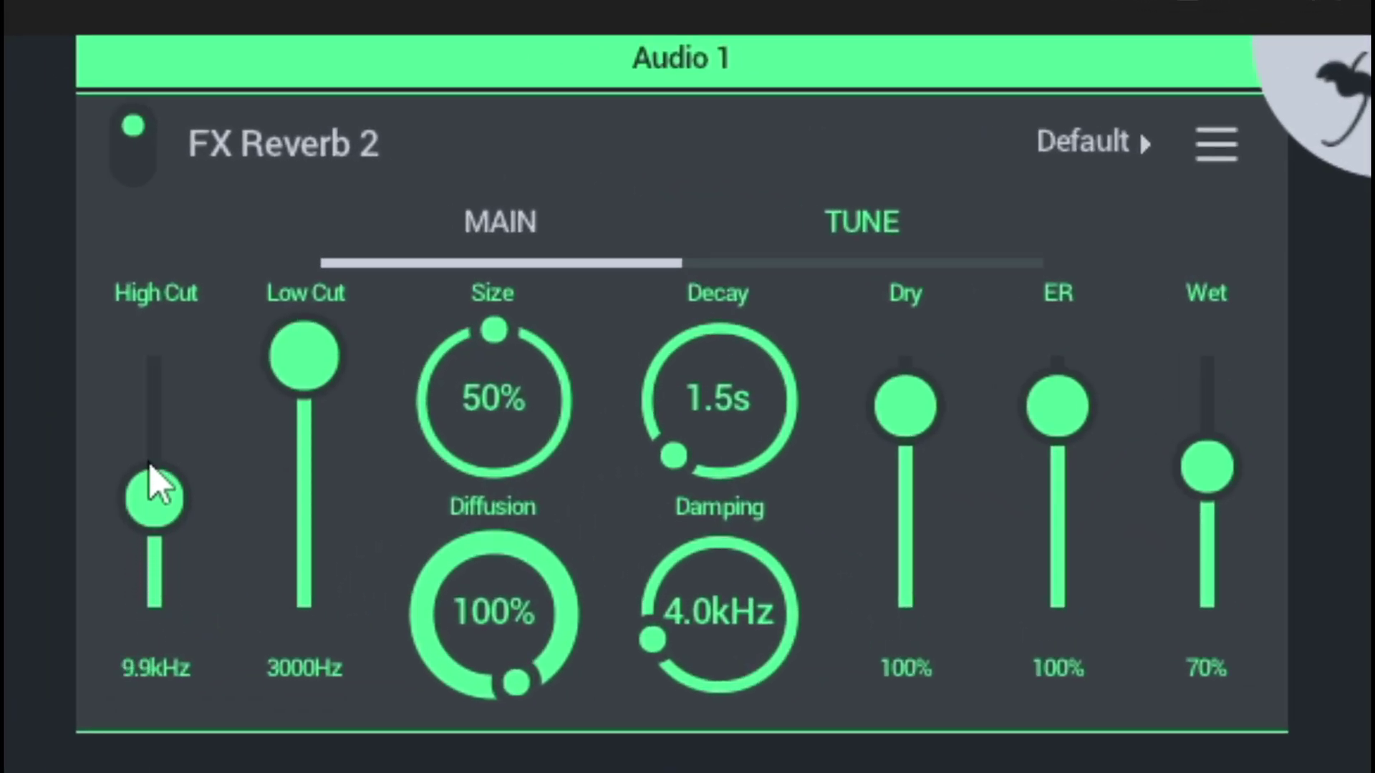
left_click_drag(151, 469, 187, 602)
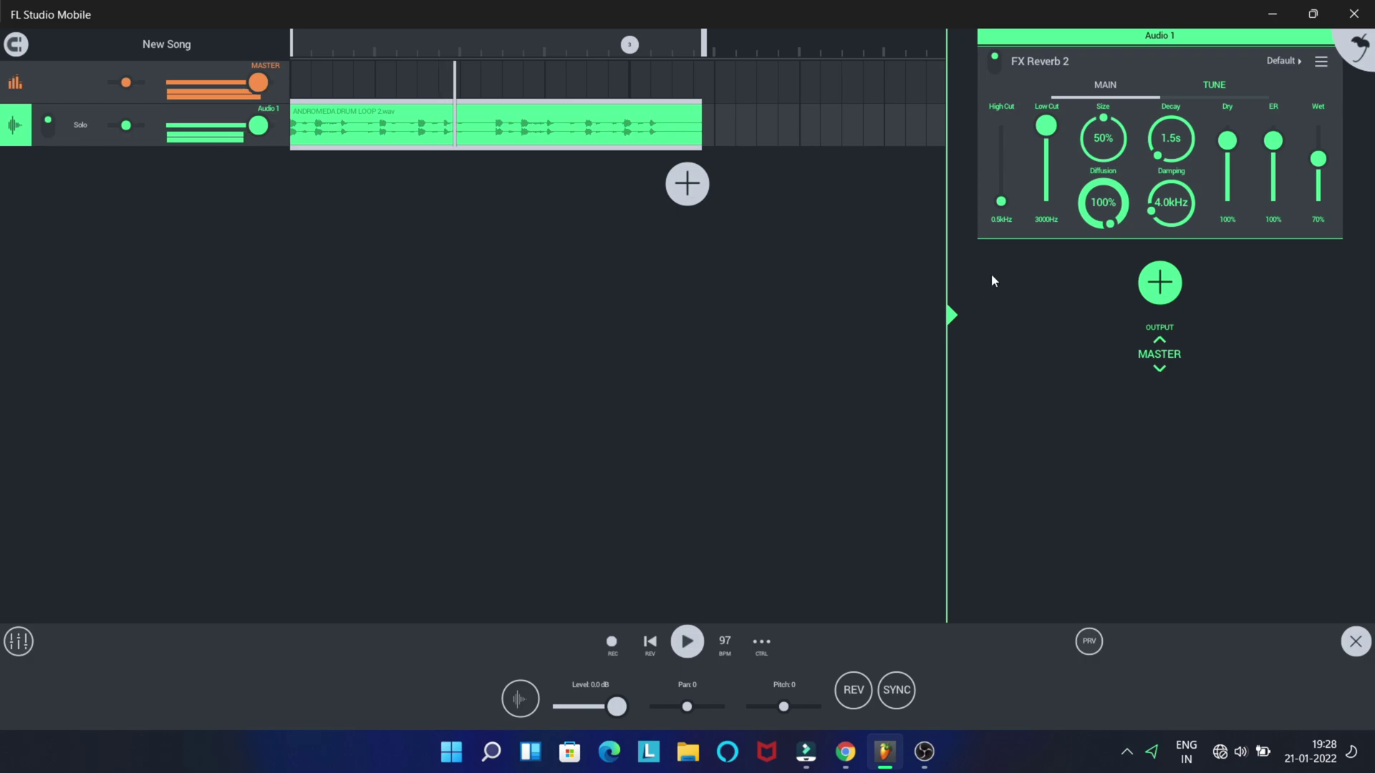
Sweep the reverb's Low Cut down toward its minimum, then back up to 1334Hz
left_click_drag(1046, 128, 1049, 163)
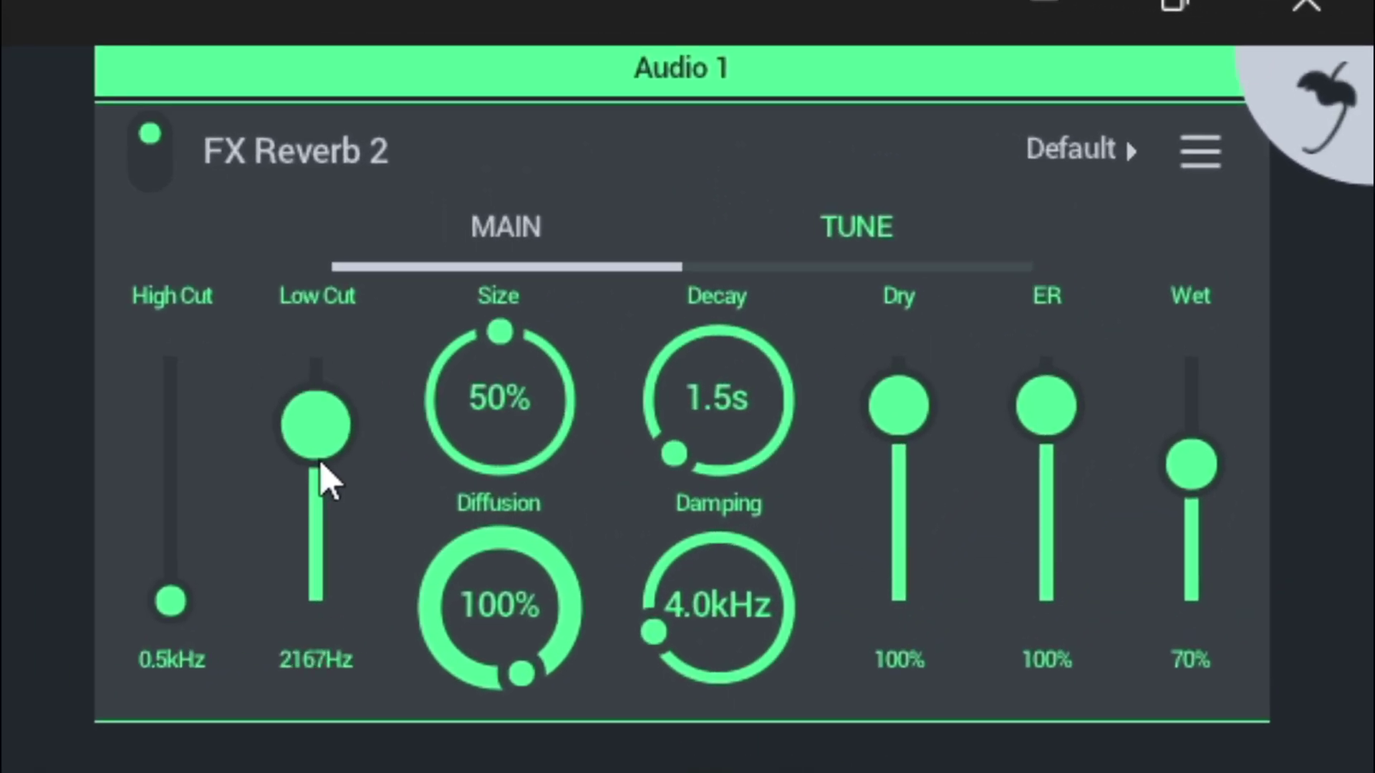
left_click_drag(321, 464, 324, 693)
left_click_drag(324, 616, 378, 281)
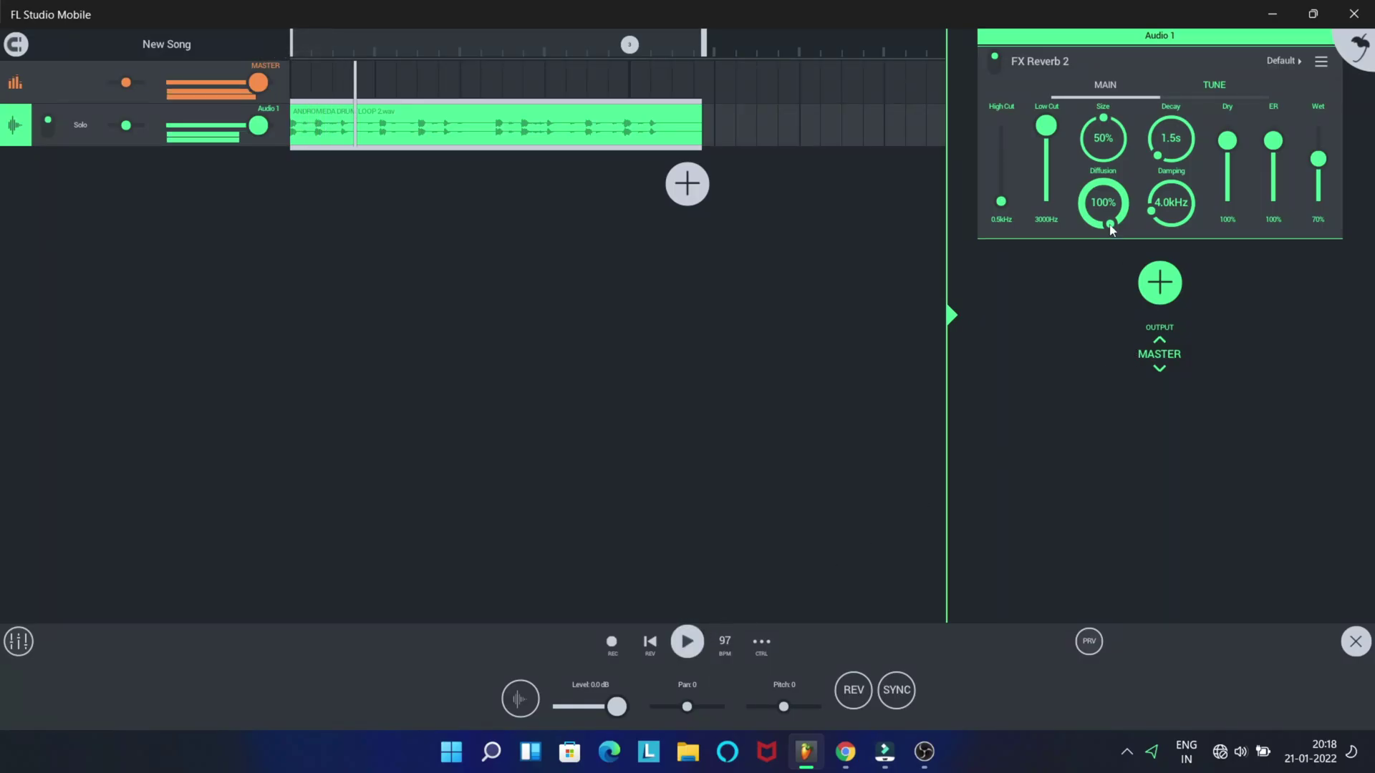
left_click_drag(1110, 229, 1082, 251)
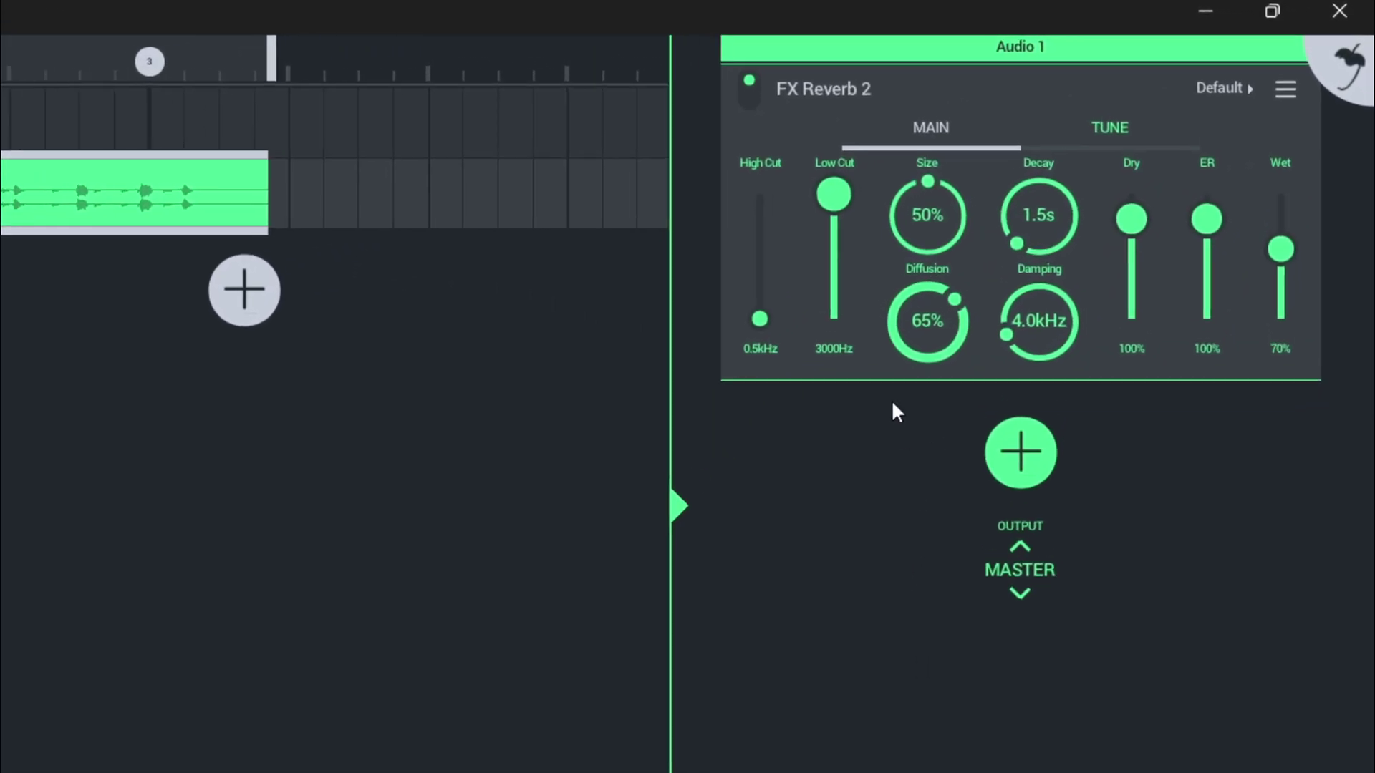
left_click_drag(925, 357, 927, 387)
left_click_drag(932, 331, 931, 372)
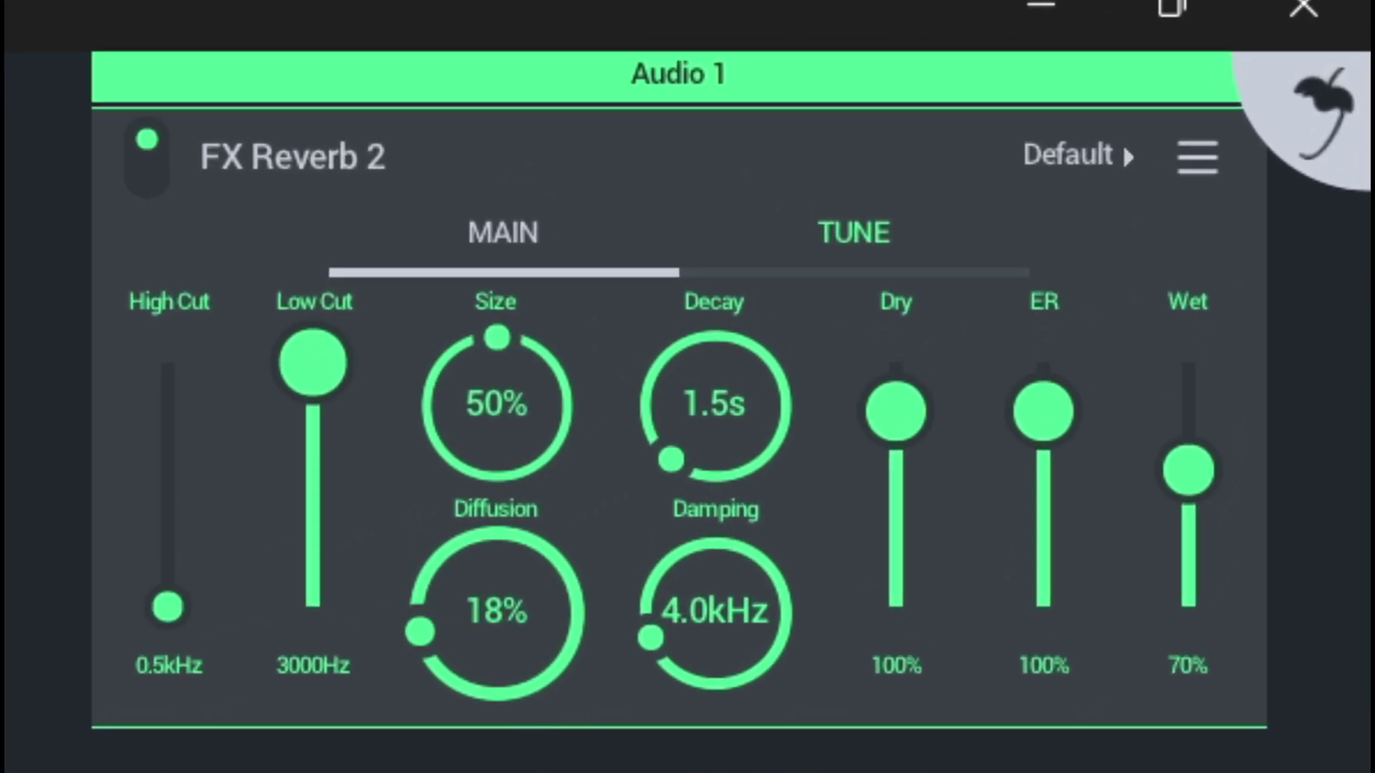
left_click_drag(496, 613, 608, 475)
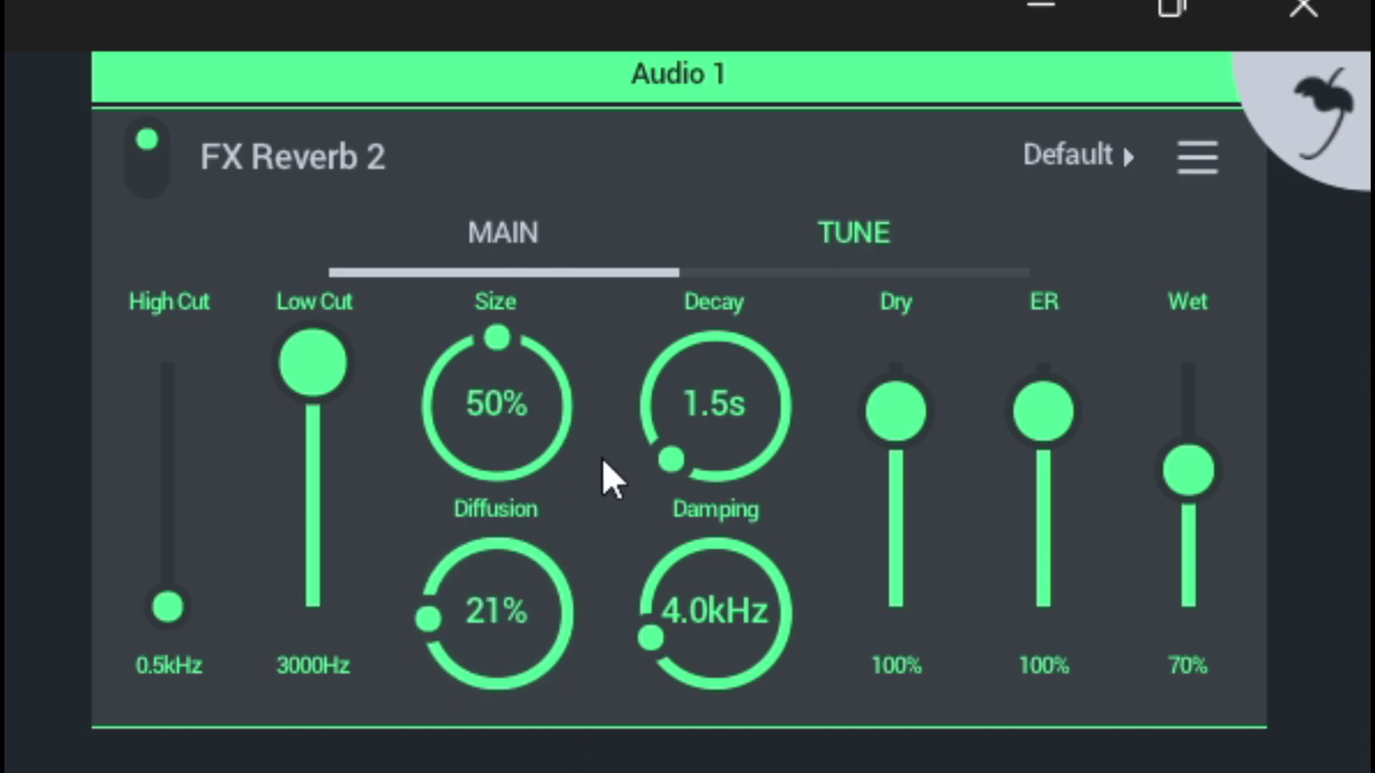
left_click_drag(528, 665, 716, 337)
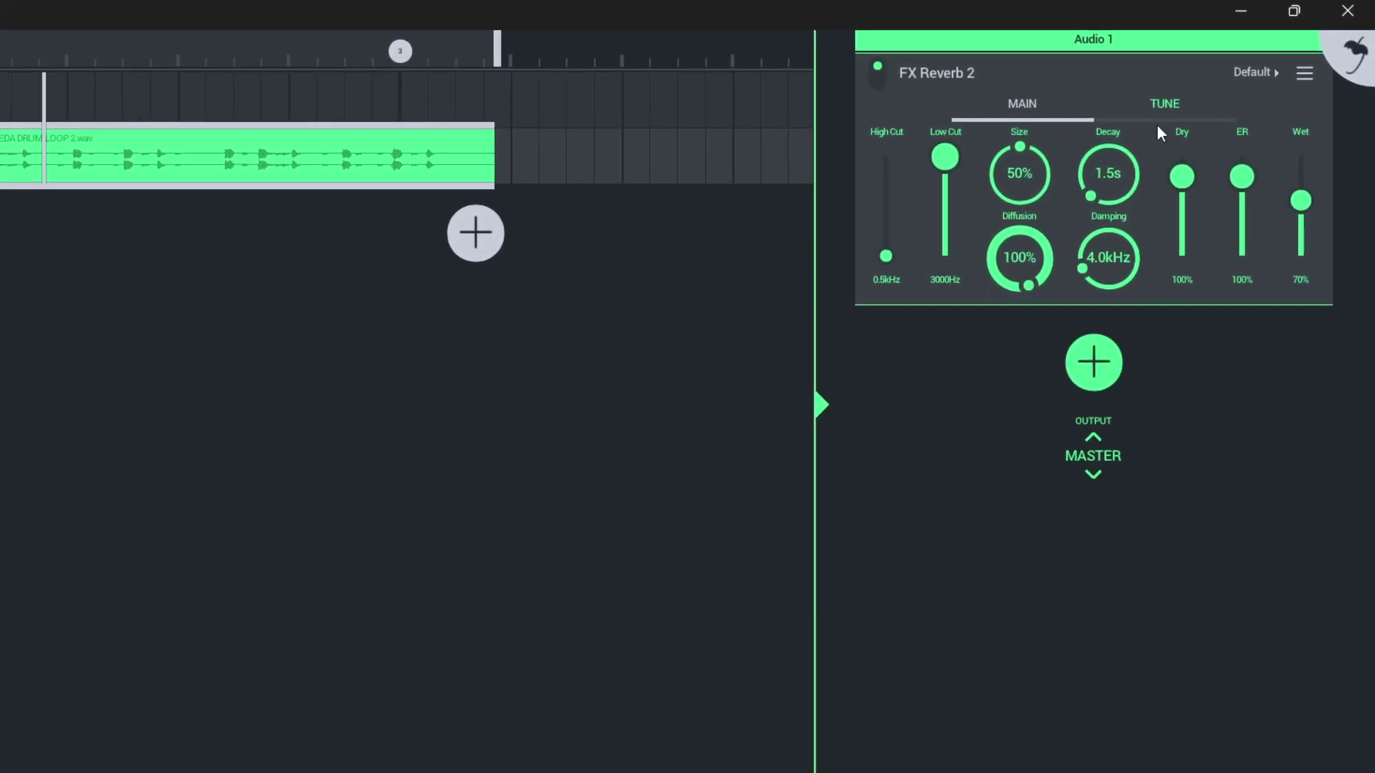
left_click_drag(1121, 192, 1201, 23)
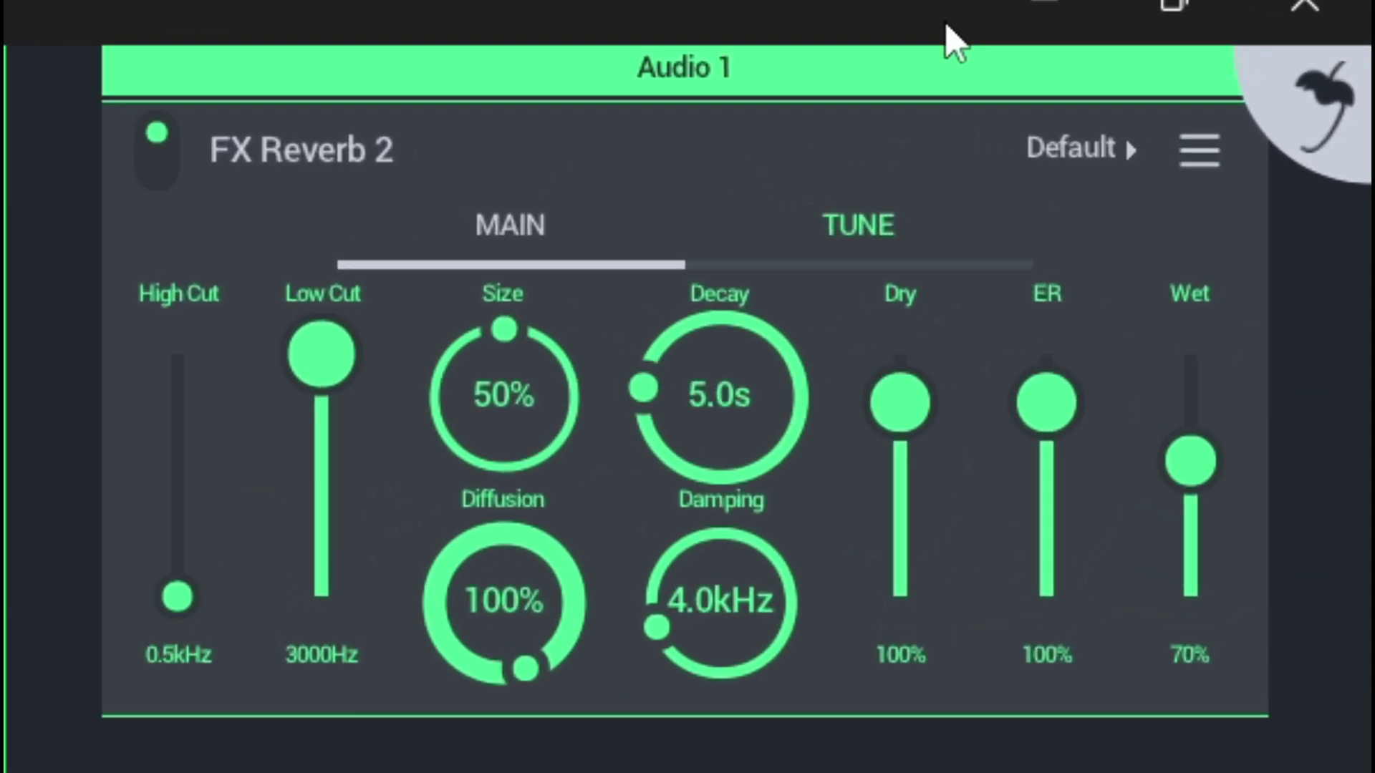
left_click_drag(804, 384, 911, 61)
left_click_drag(765, 419, 957, 37)
left_click_drag(562, 451, 685, 286)
left_click_drag(578, 458, 685, 294)
left_click_drag(562, 448, 583, 429)
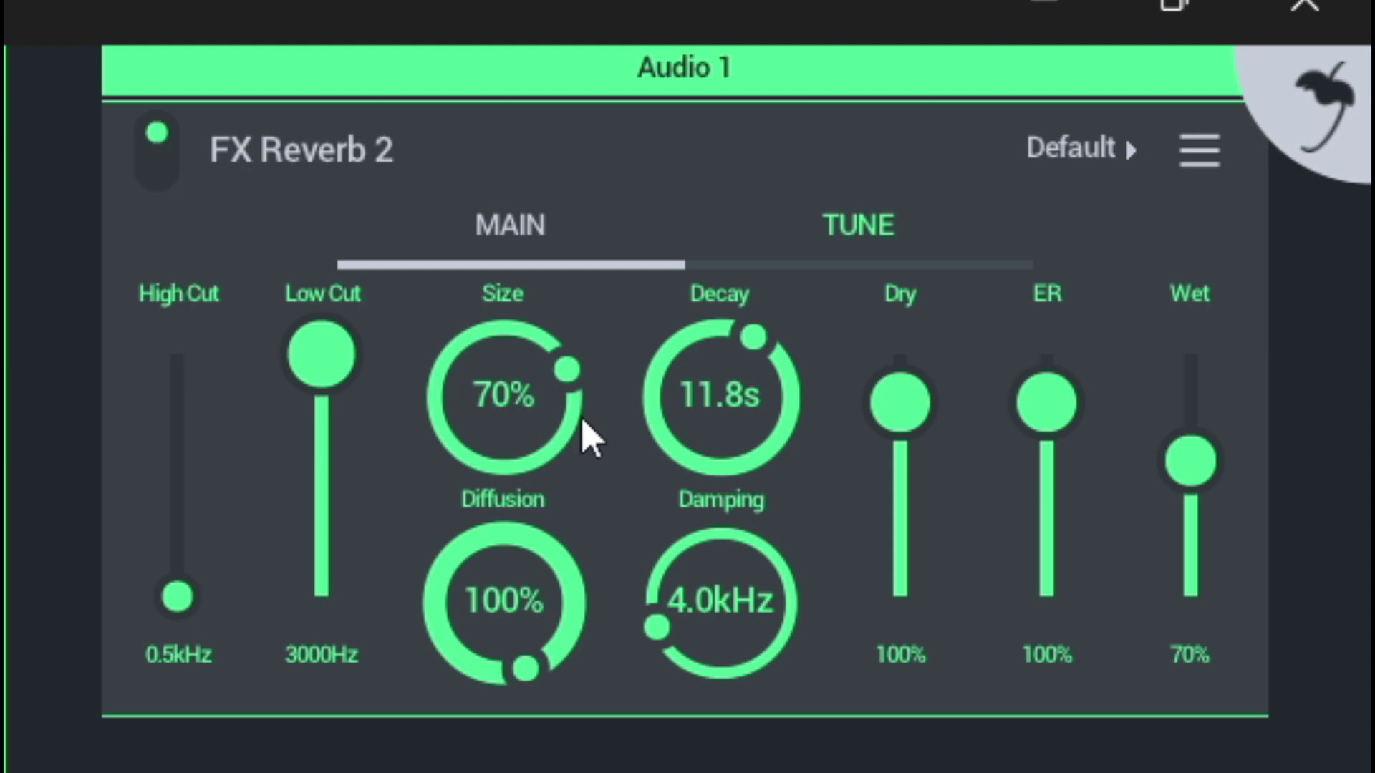
left_click_drag(749, 396, 749, 595)
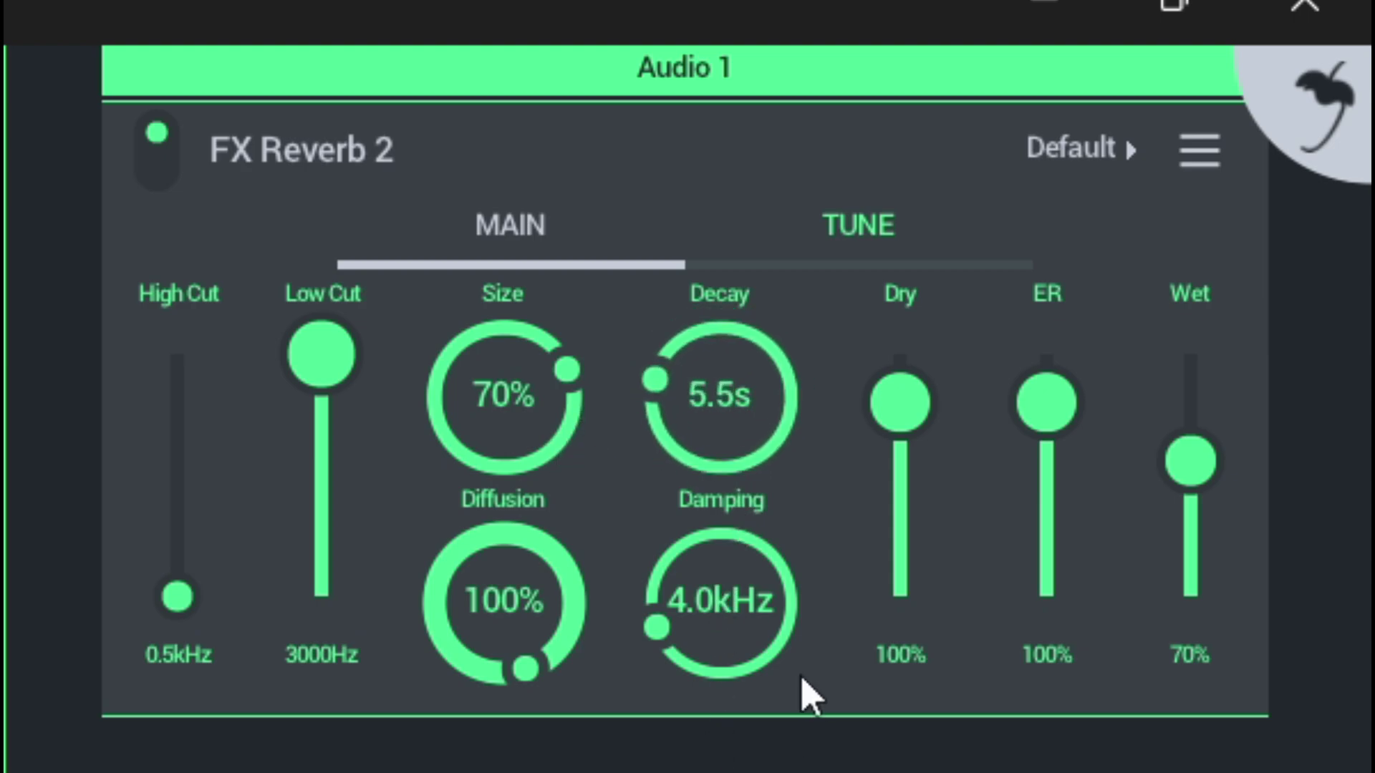
left_click_drag(758, 436, 690, 749)
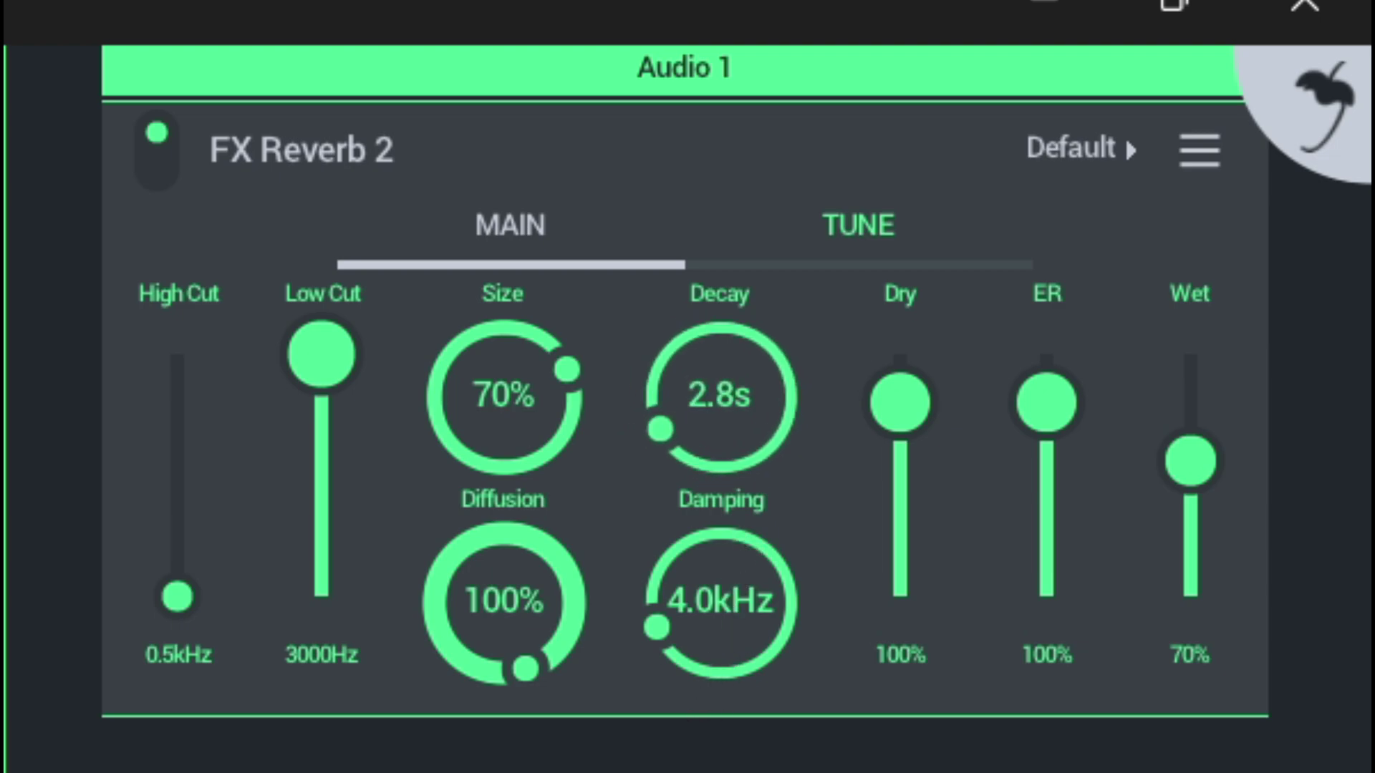
left_click_drag(737, 470, 988, 98)
left_click_drag(733, 396, 990, 50)
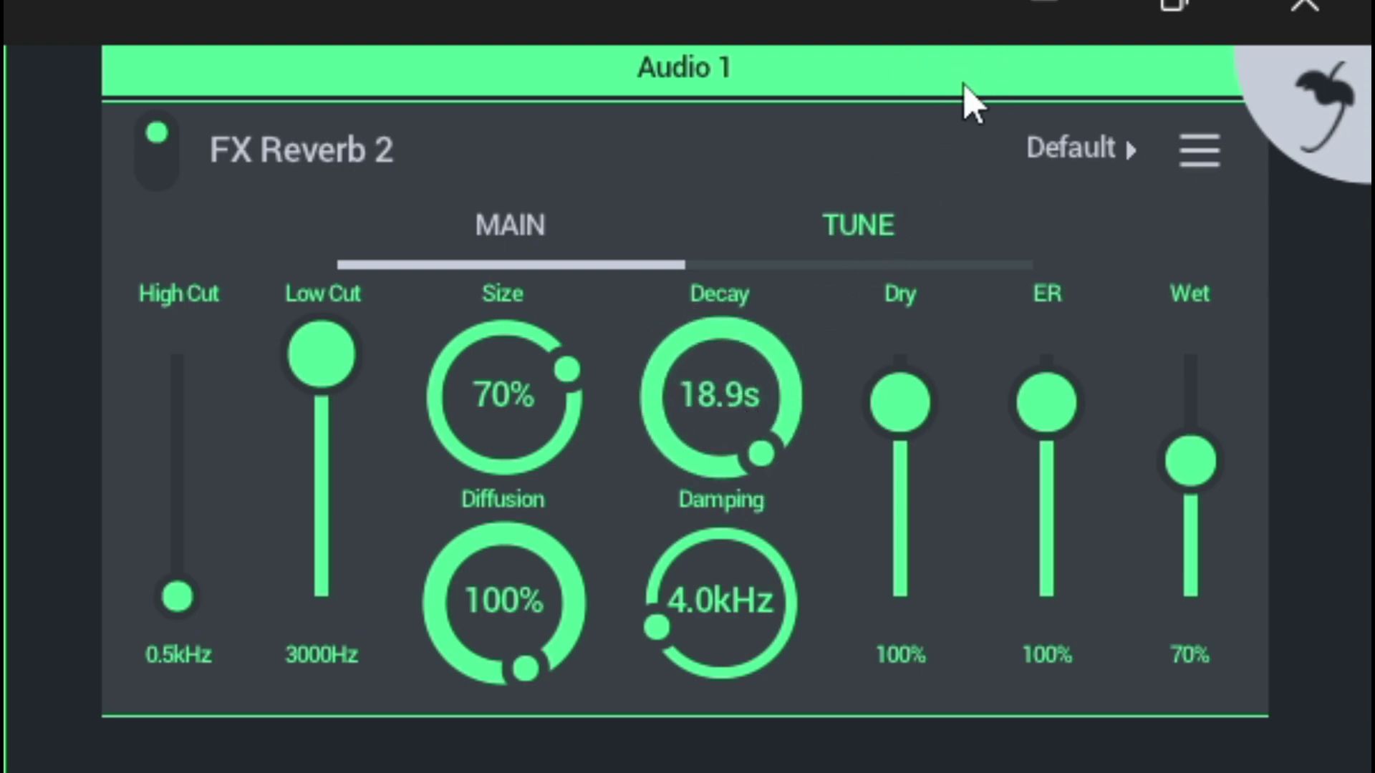
left_click_drag(801, 354, 800, 501)
left_click_drag(804, 408, 748, 609)
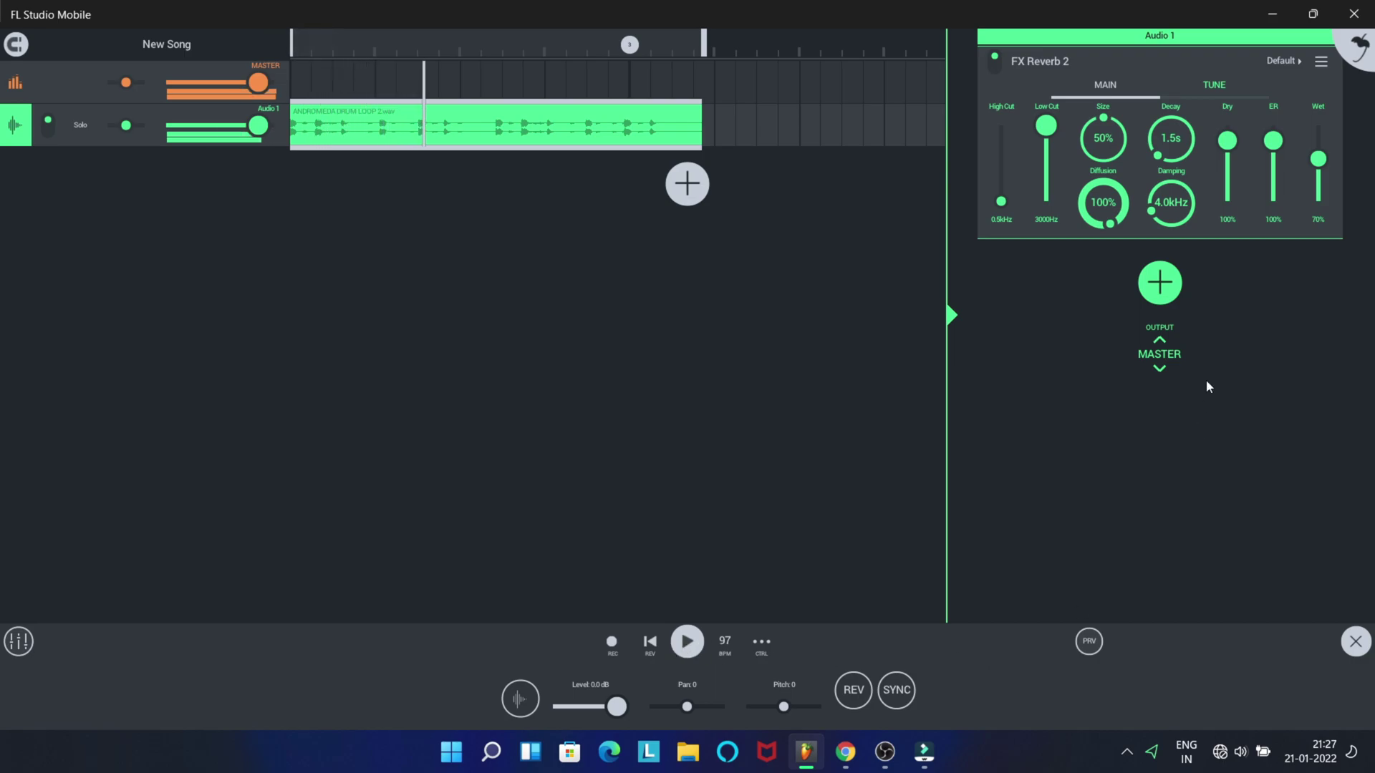
Sweep the reverb's Dry level down through 30% to 0%, then back up to 89%
left_click_drag(1205, 165, 1207, 235)
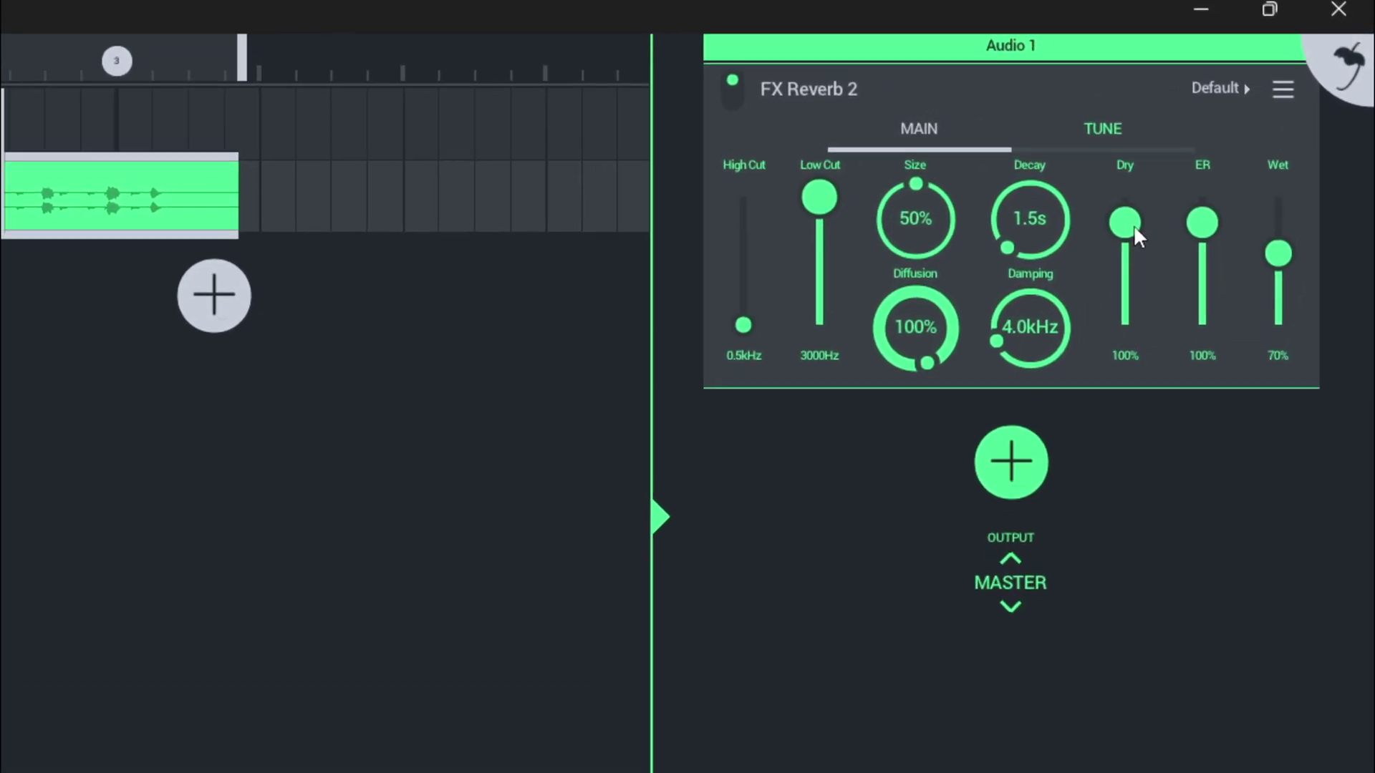
left_click_drag(914, 595, 914, 696)
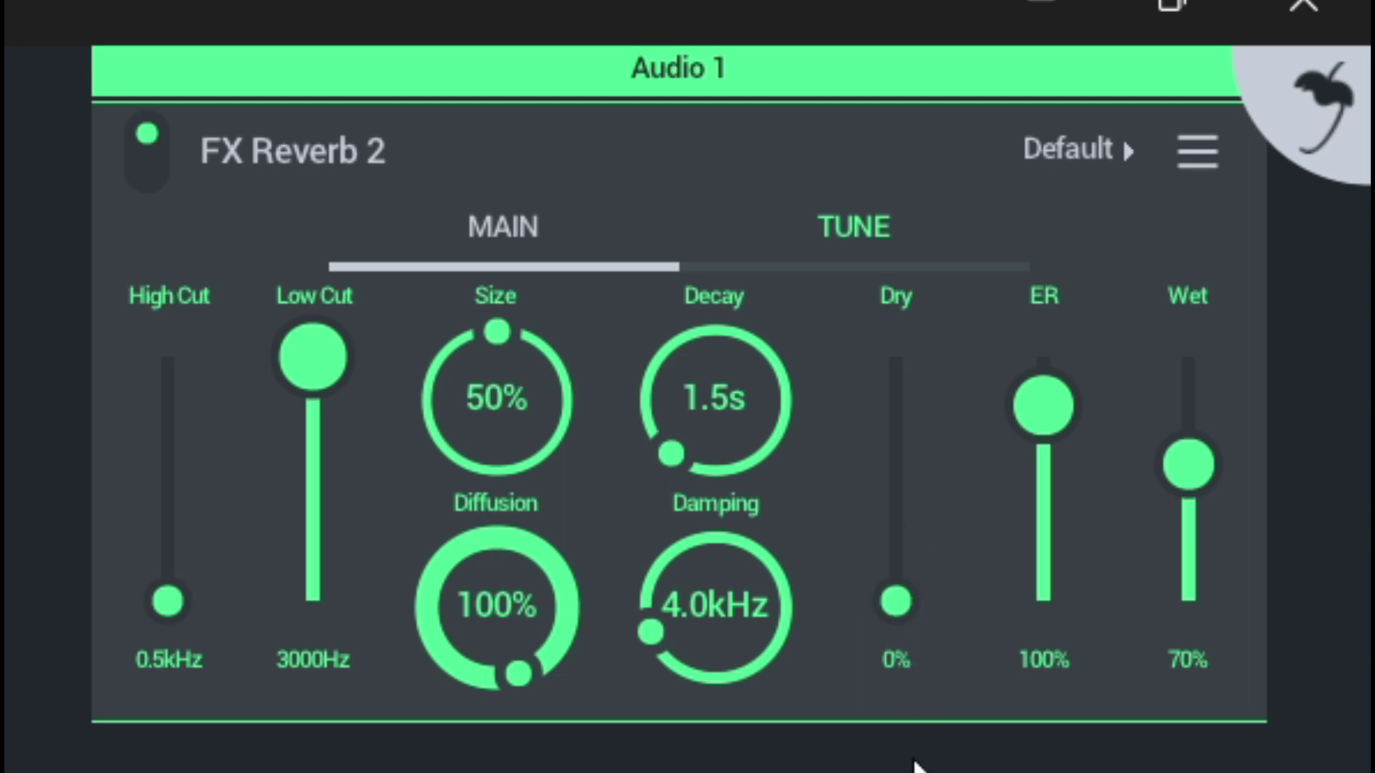
left_click_drag(892, 603, 971, 608)
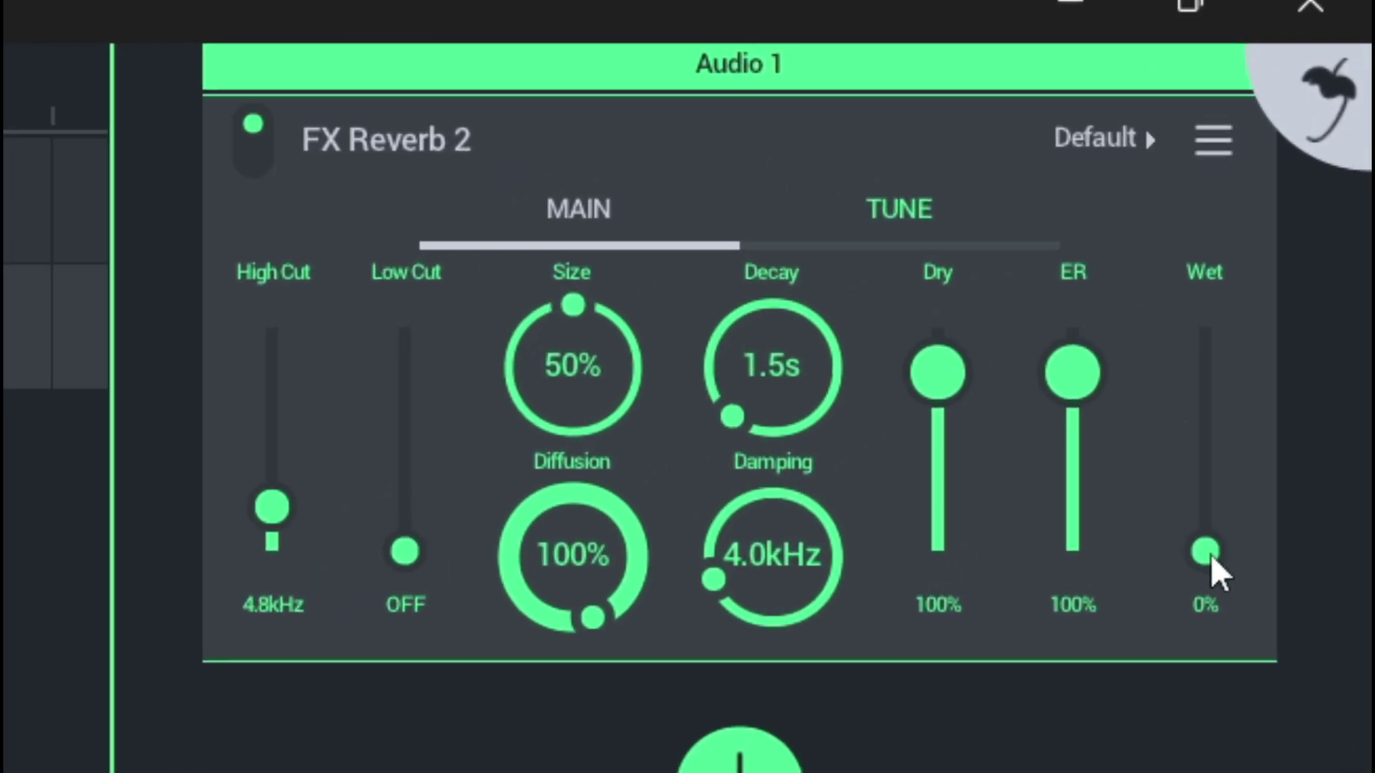
Raise the reverb's Wet level from 0% to about 52%, then to 99%
left_click_drag(1307, 244, 1309, 235)
left_click_drag(1202, 588, 1226, 481)
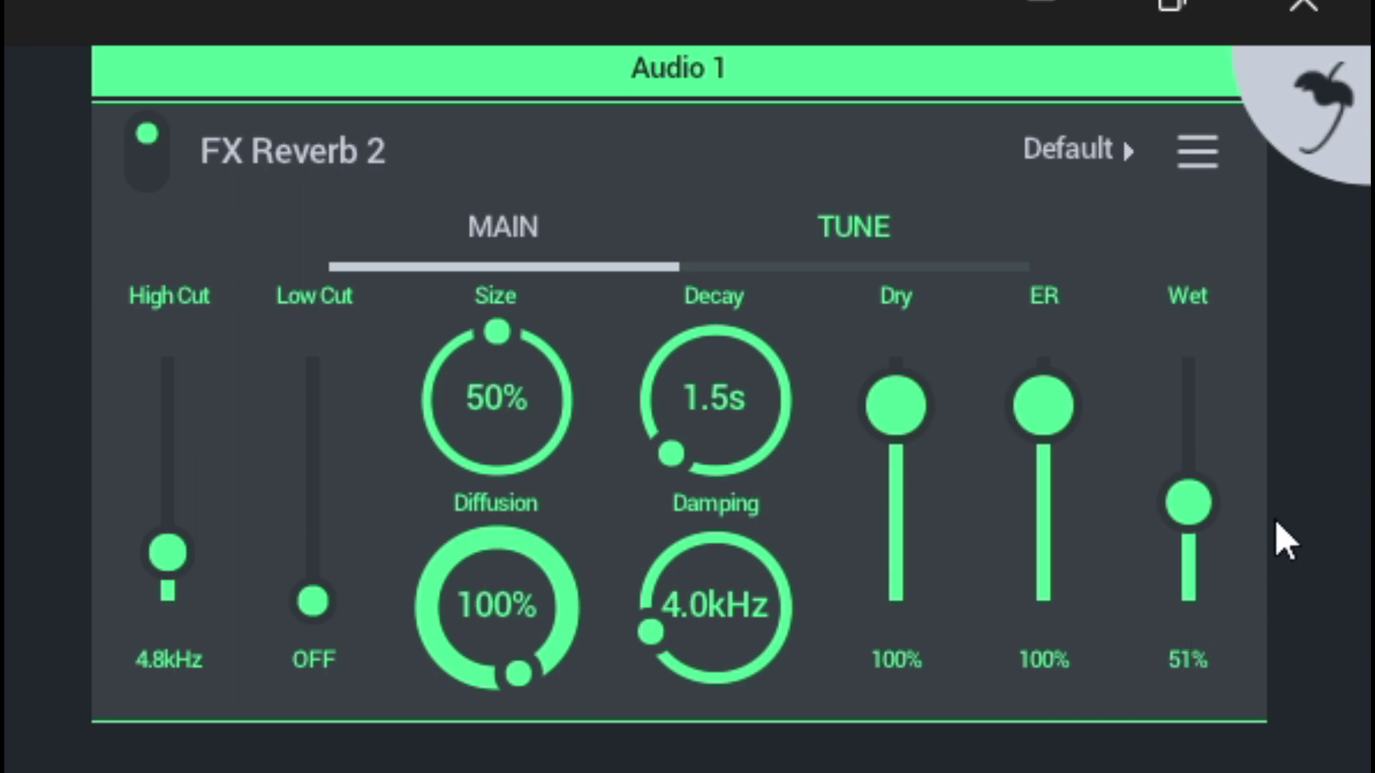
left_click_drag(1206, 515, 1224, 393)
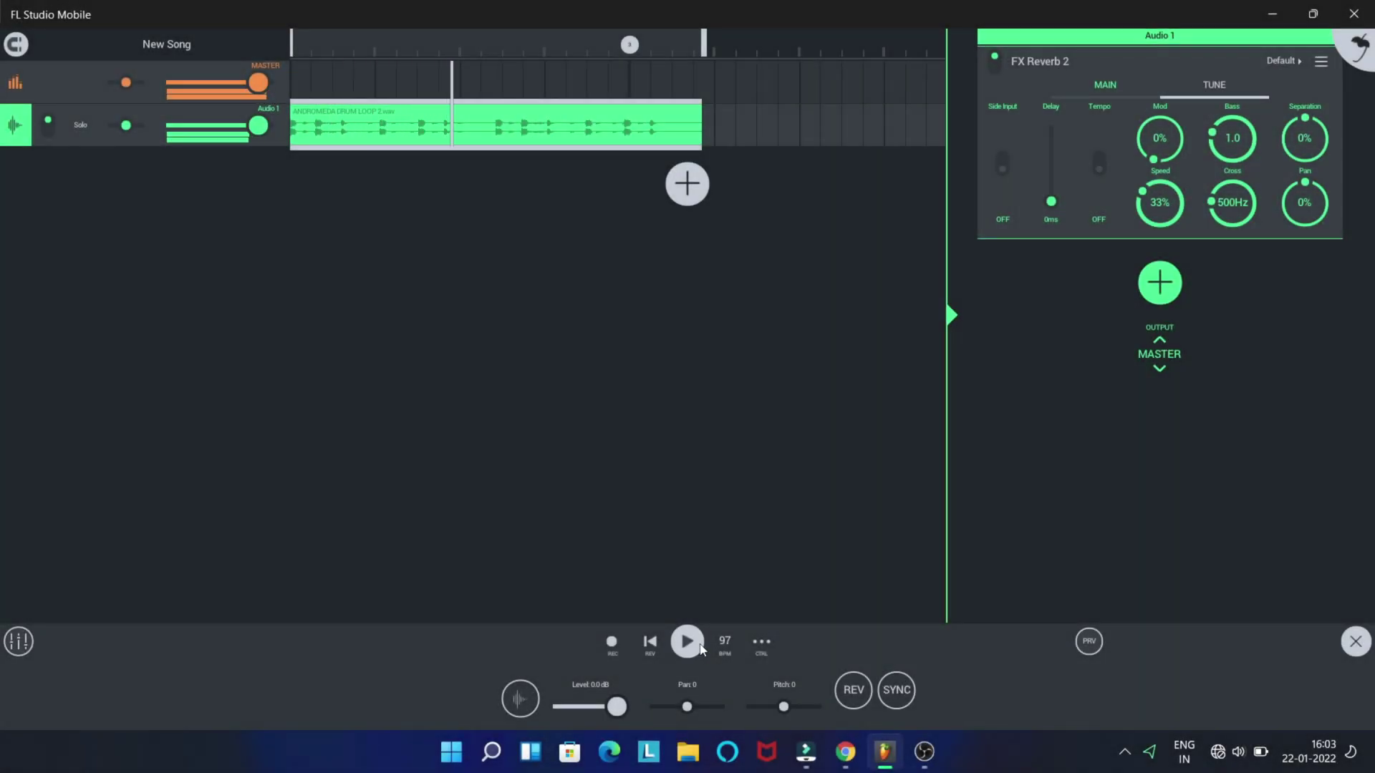
Toggle the reverb's Side Input on and off, then stop and restart the drum loop
left_click(1001, 164)
left_click(1001, 171)
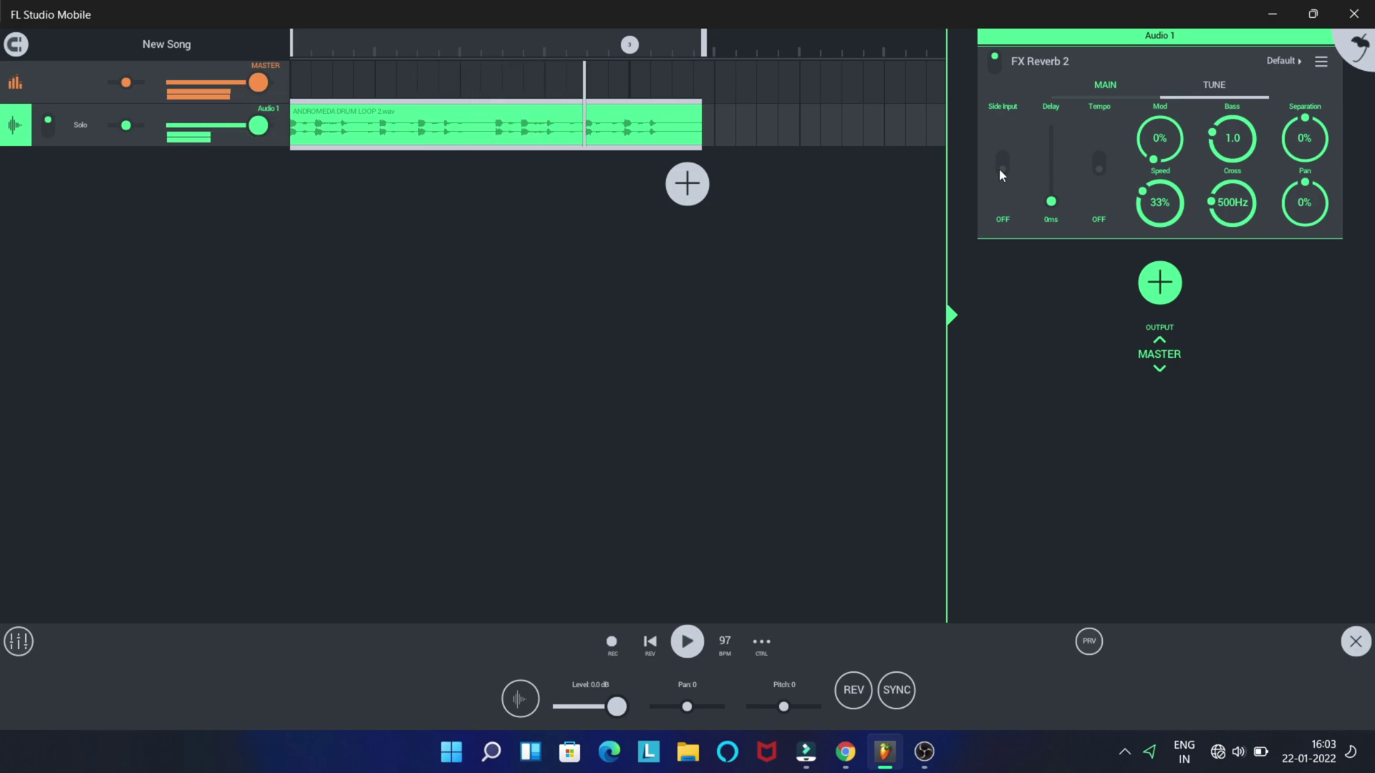
left_click(1000, 169)
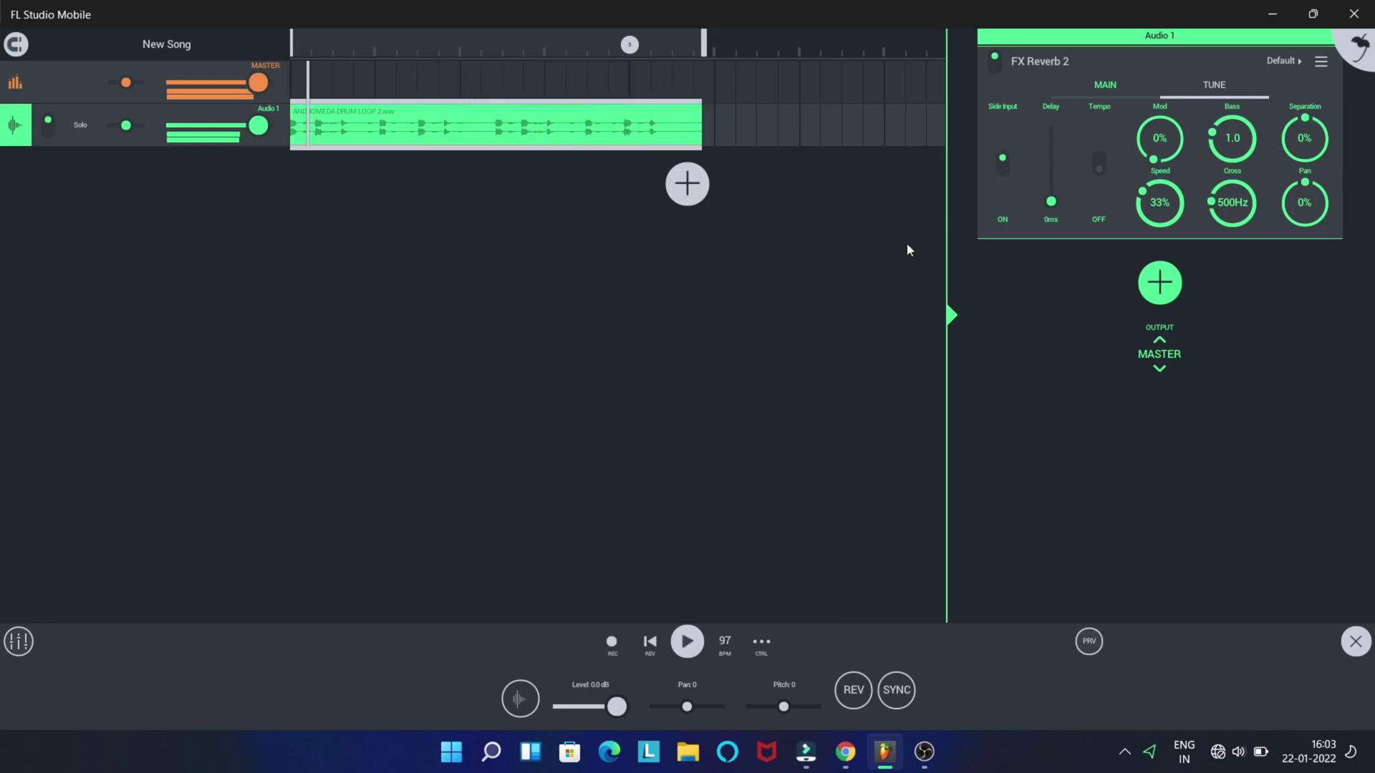
left_click(685, 643)
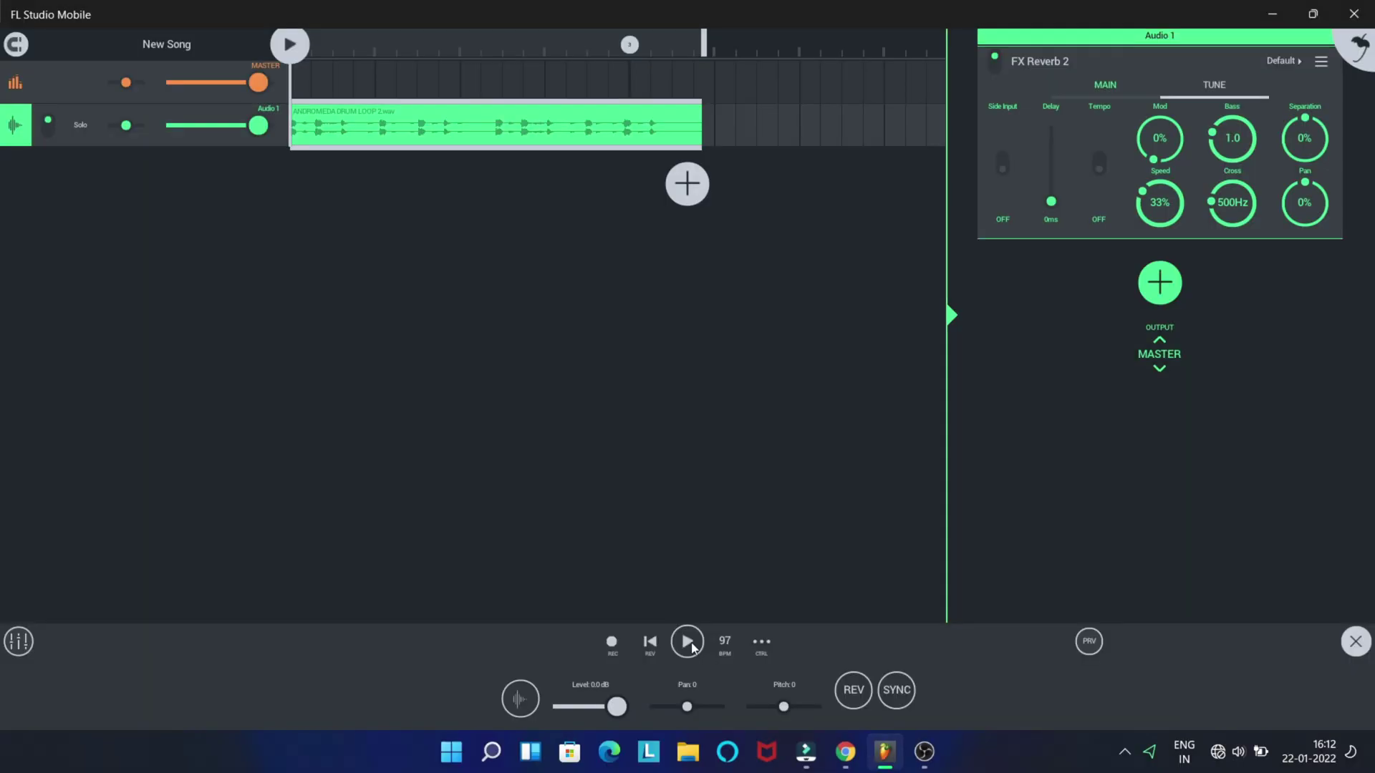
left_click(686, 641)
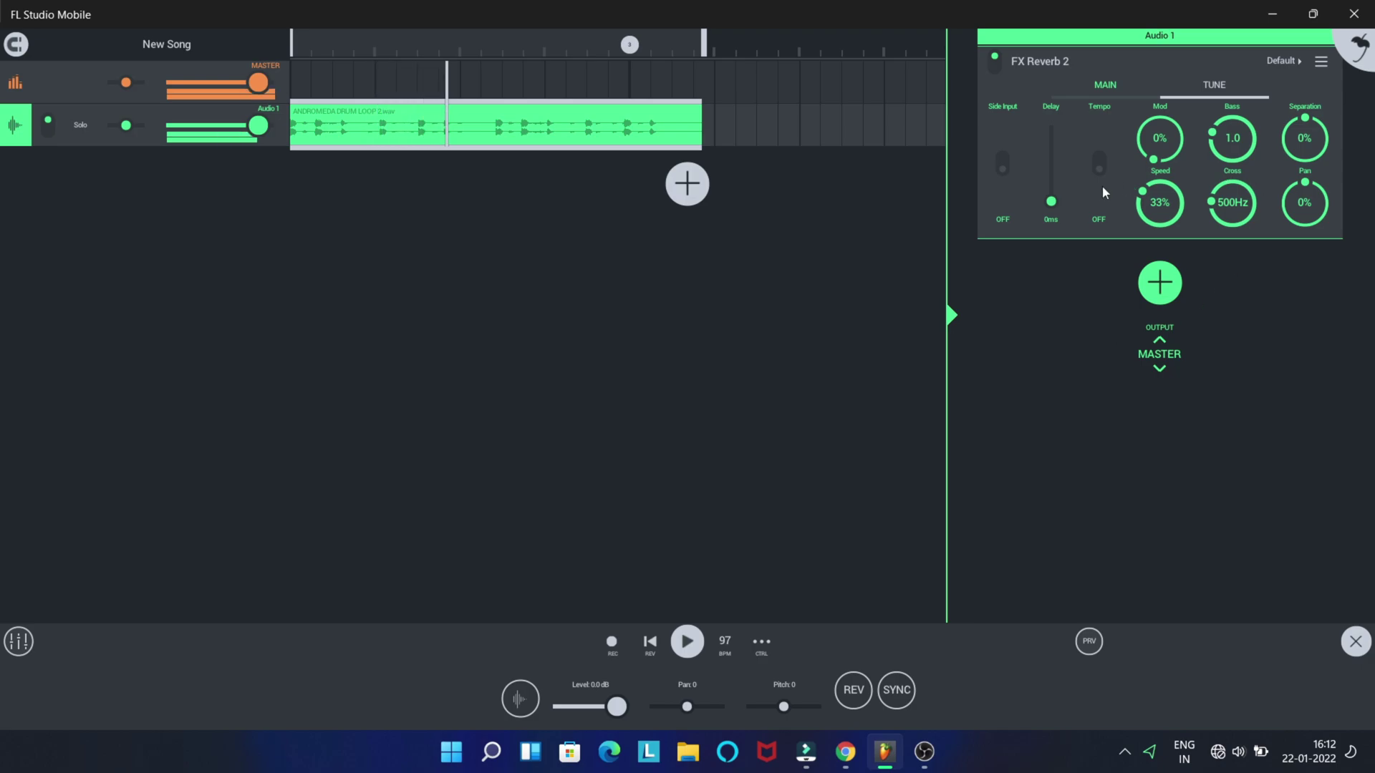
Try reverb Delay times of 537, 985, 29, 183 and 59ms, then stop playback
left_click_drag(1052, 208, 1051, 162)
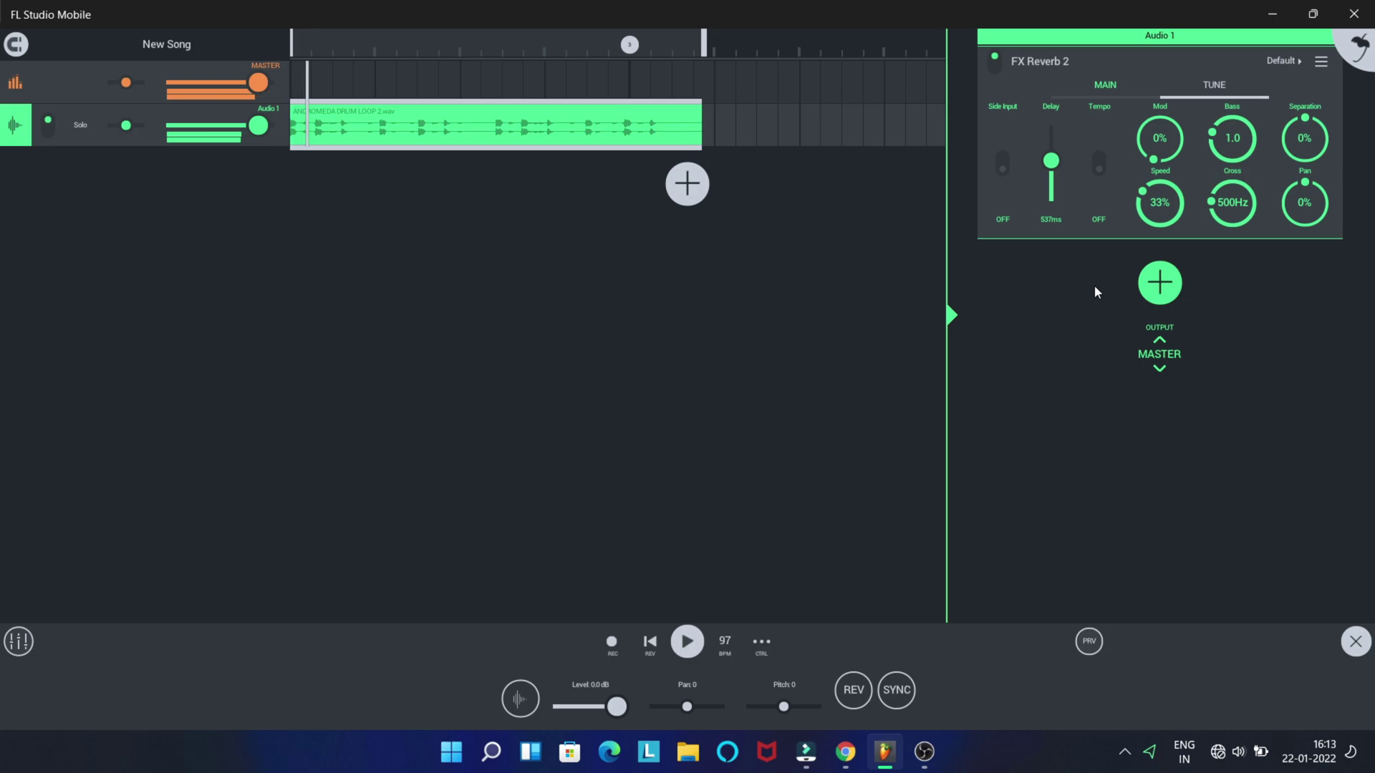
left_click_drag(1056, 169, 1057, 136)
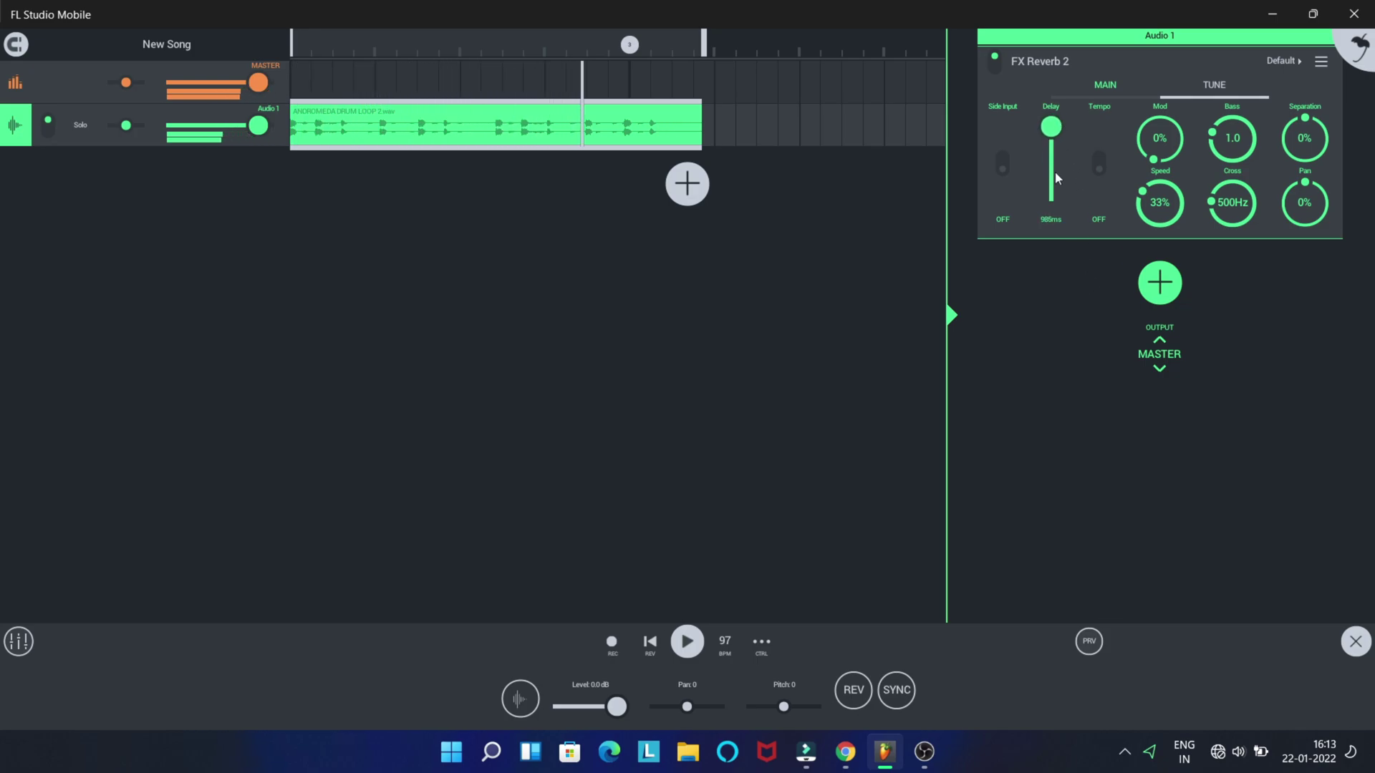
left_click_drag(1050, 129, 1051, 199)
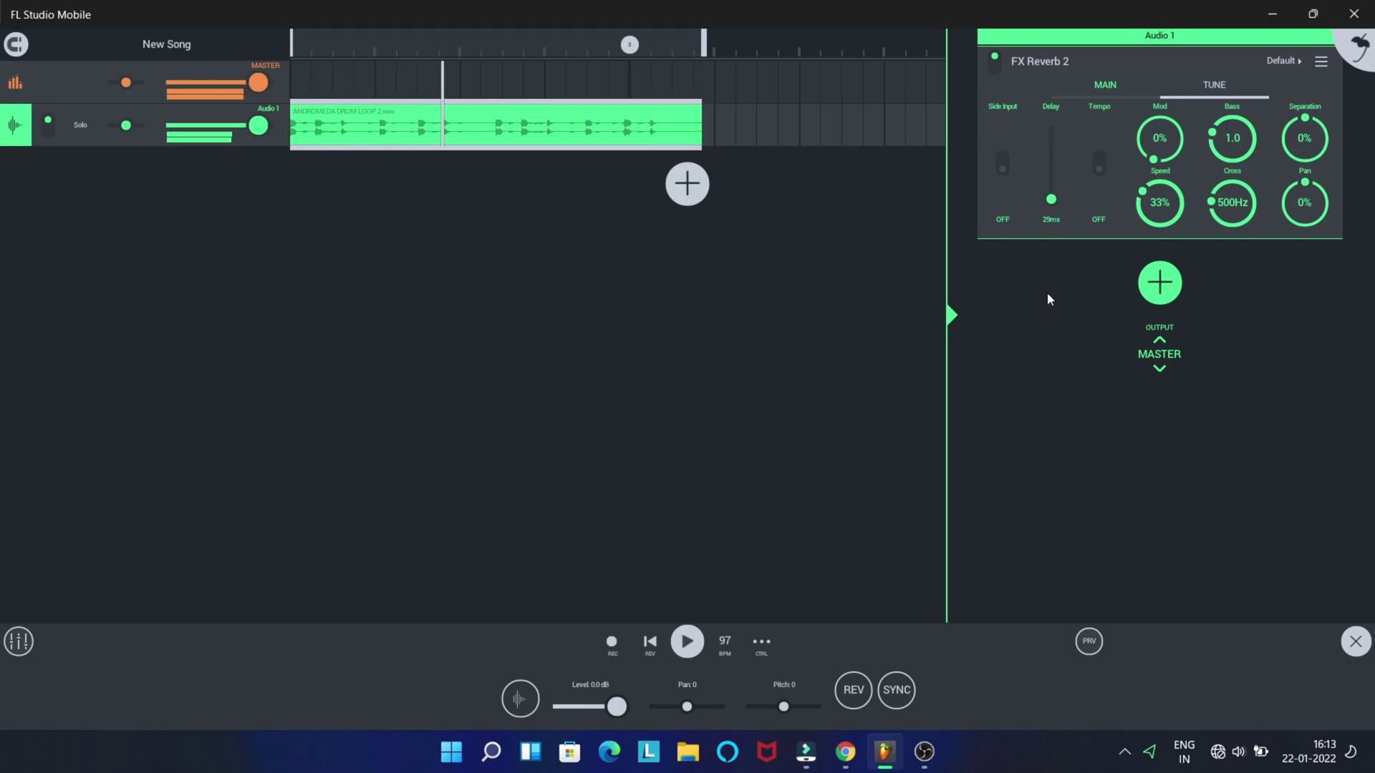
mouse_move(1056, 199)
left_mouse_down()
mouse_move(1059, 188)
mouse_move(1055, 202)
left_mouse_up()
left_click_drag(1055, 202, 1054, 206)
left_click(686, 642)
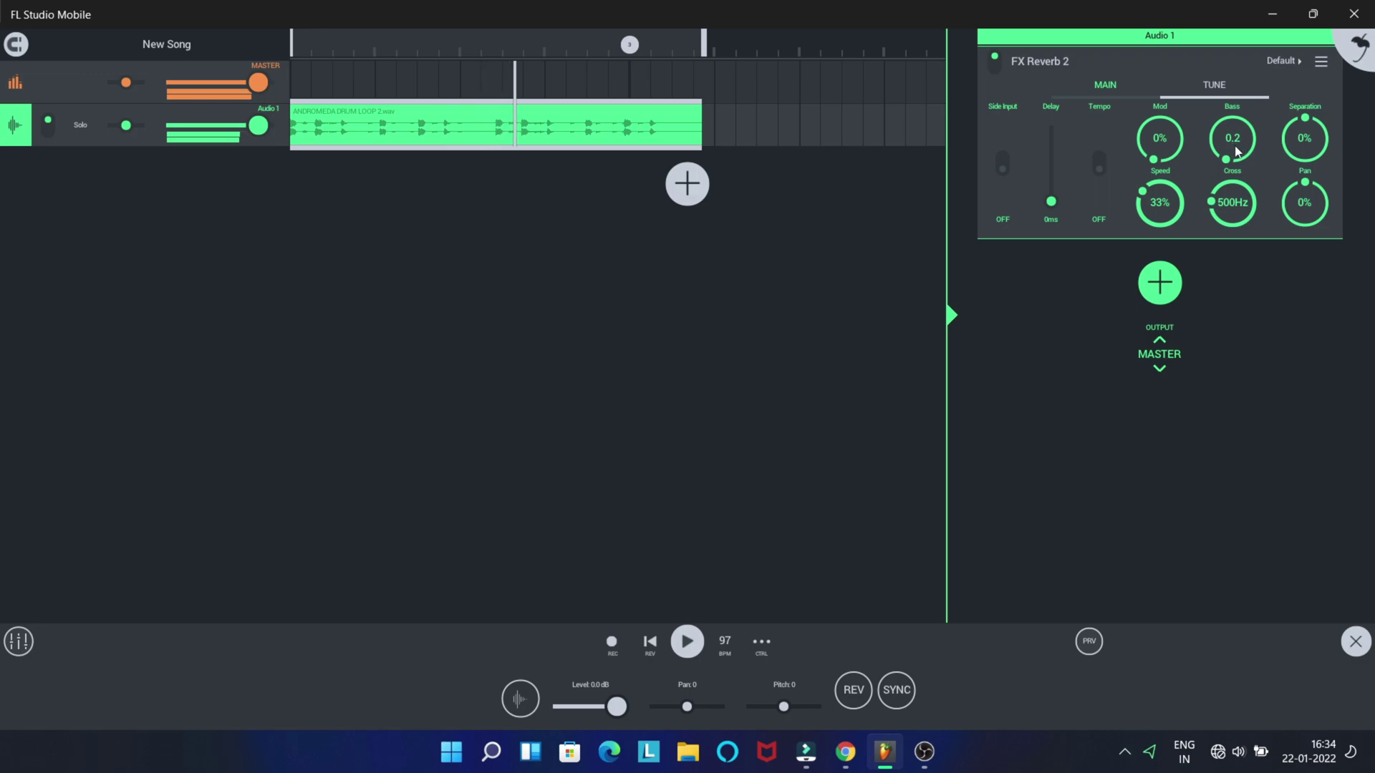
Boost the reverb Bass while restarting the loop, then lower Bass to 1.4 and stop
left_click_drag(1237, 152, 1229, 136)
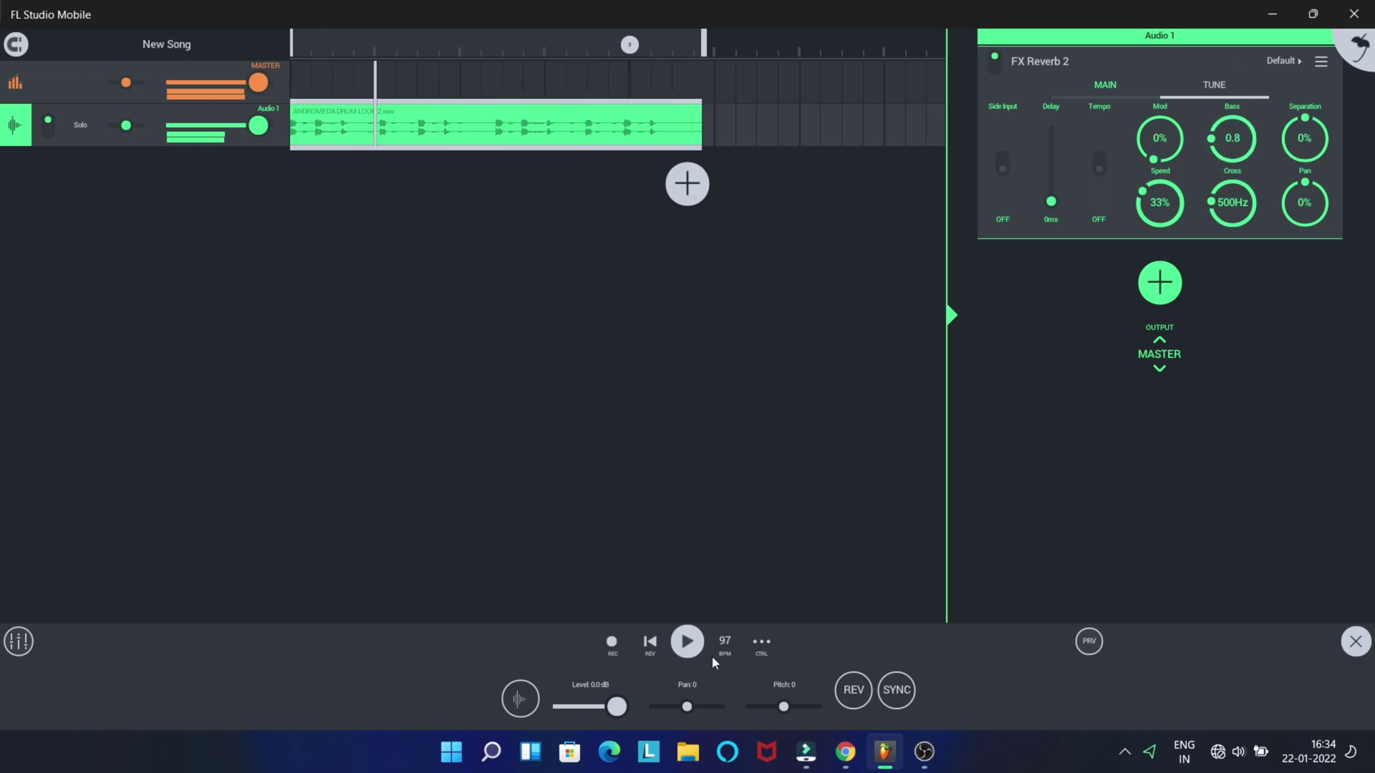
left_click(687, 641)
left_click_drag(1249, 134, 1247, 90)
left_click(686, 642)
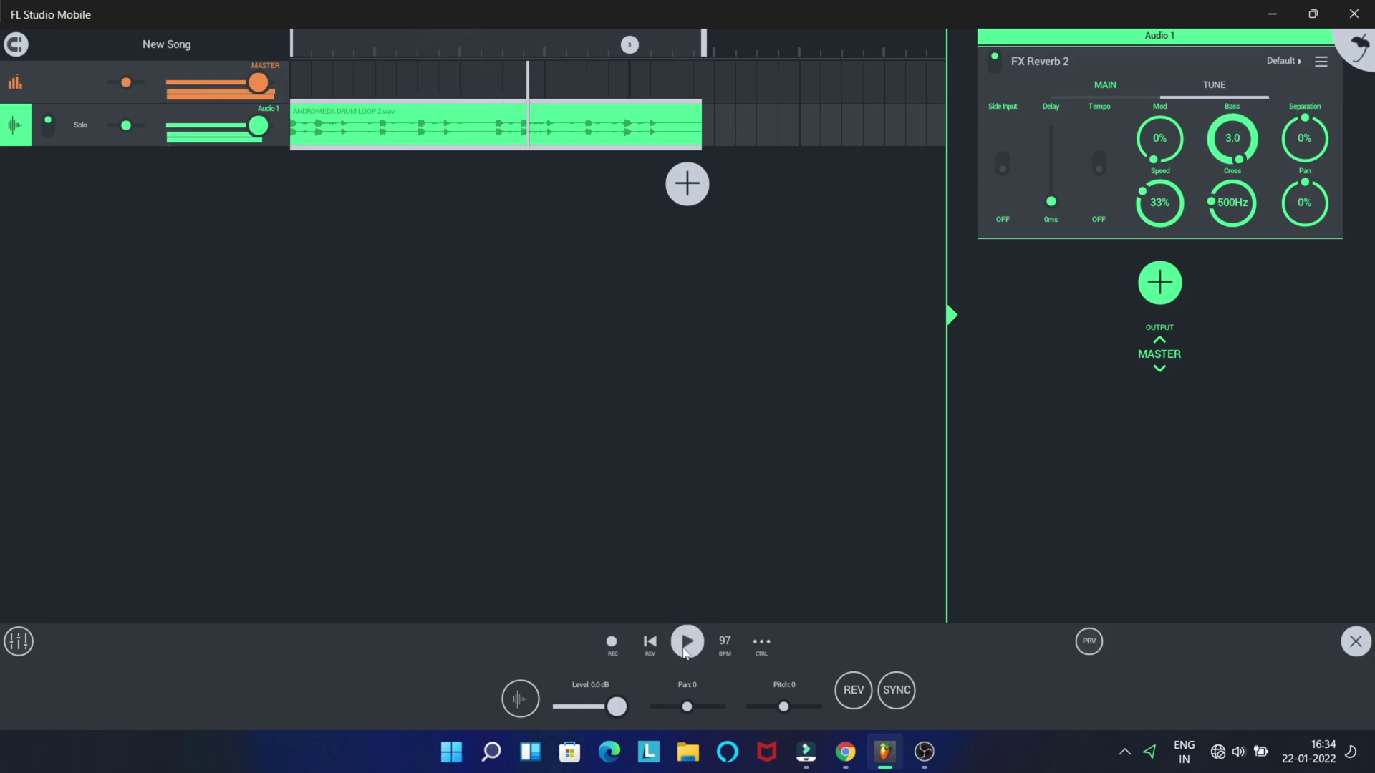
left_click(686, 642)
left_click(687, 642)
left_click_drag(1233, 129, 1220, 655)
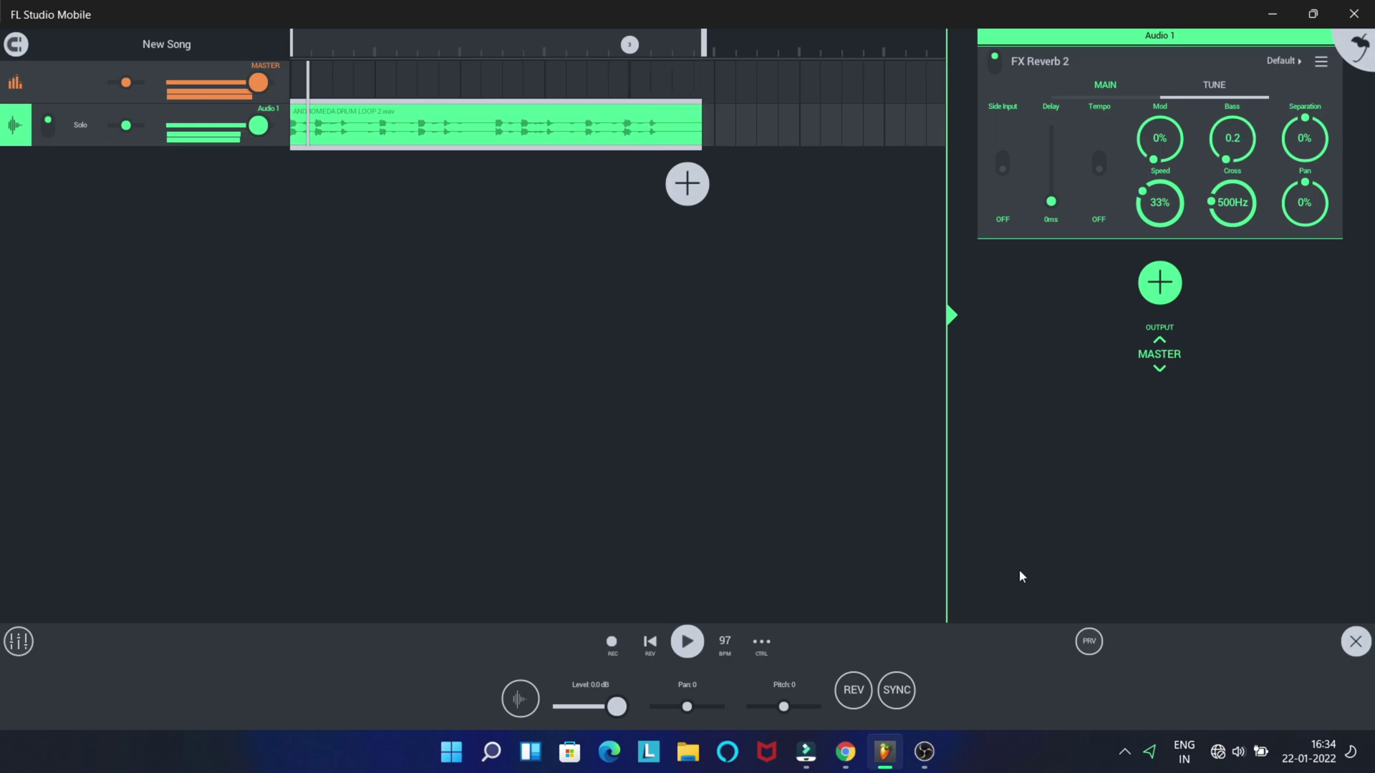
left_click(686, 641)
Turn the reverb Separation fully negative, then up toward +100%, and stop the loop
left_click_drag(1311, 136, 1313, 681)
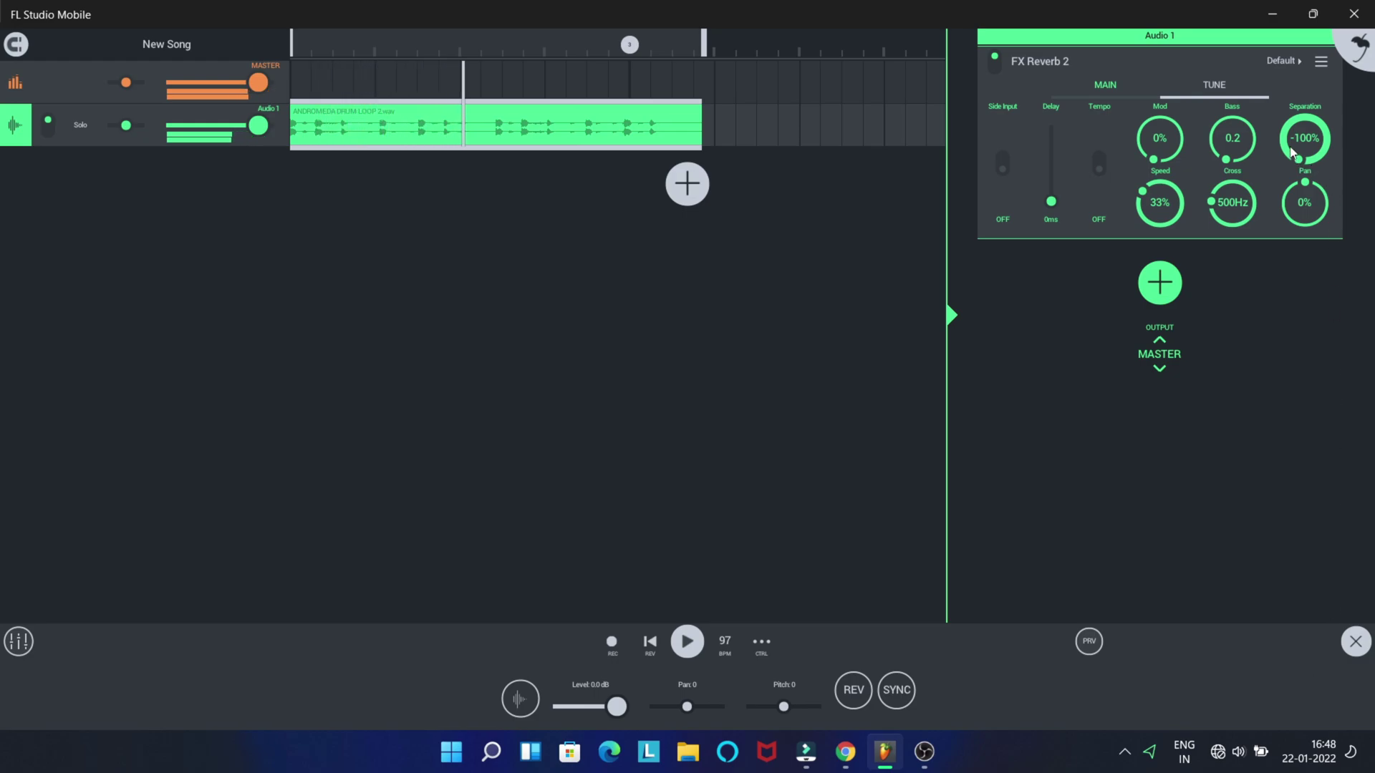
left_click_drag(1291, 153, 1321, 65)
left_click_drag(1304, 179, 1308, 141)
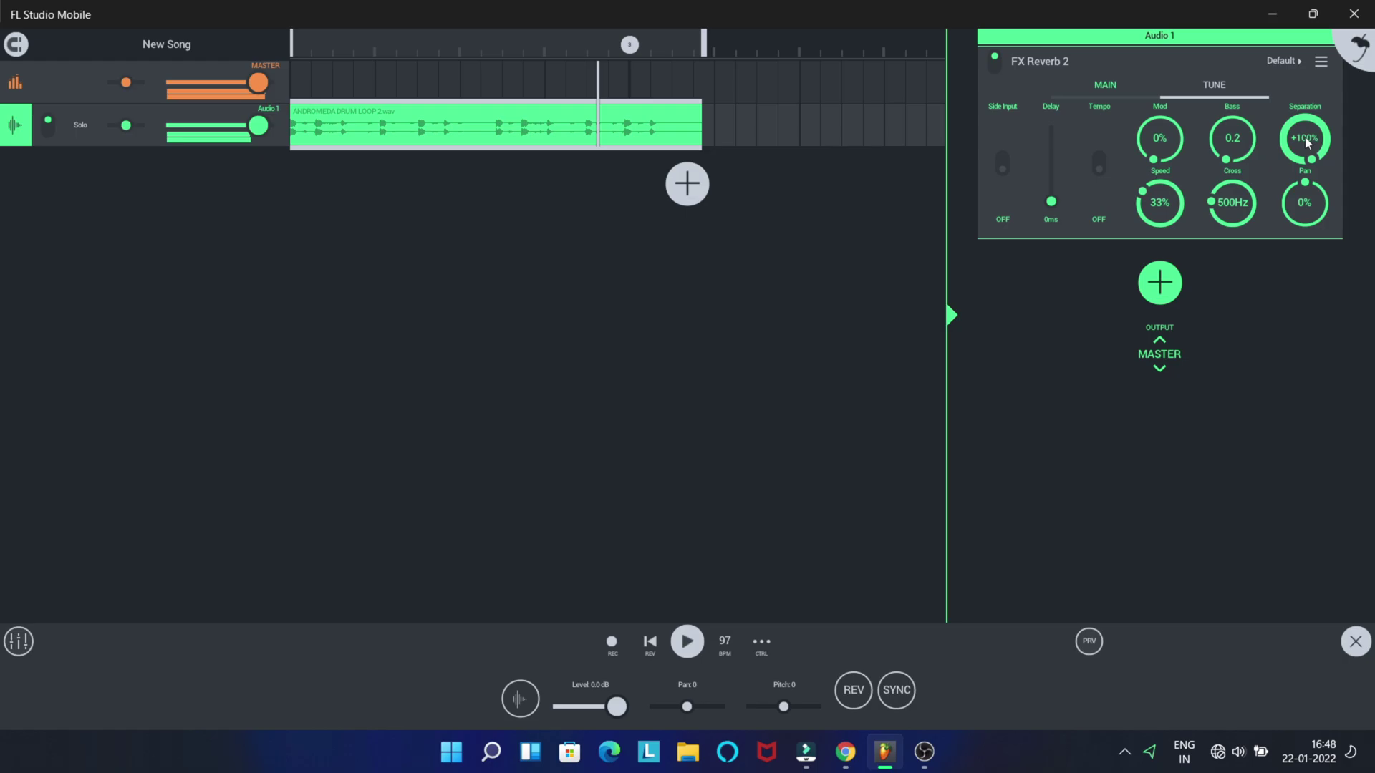
left_click(687, 642)
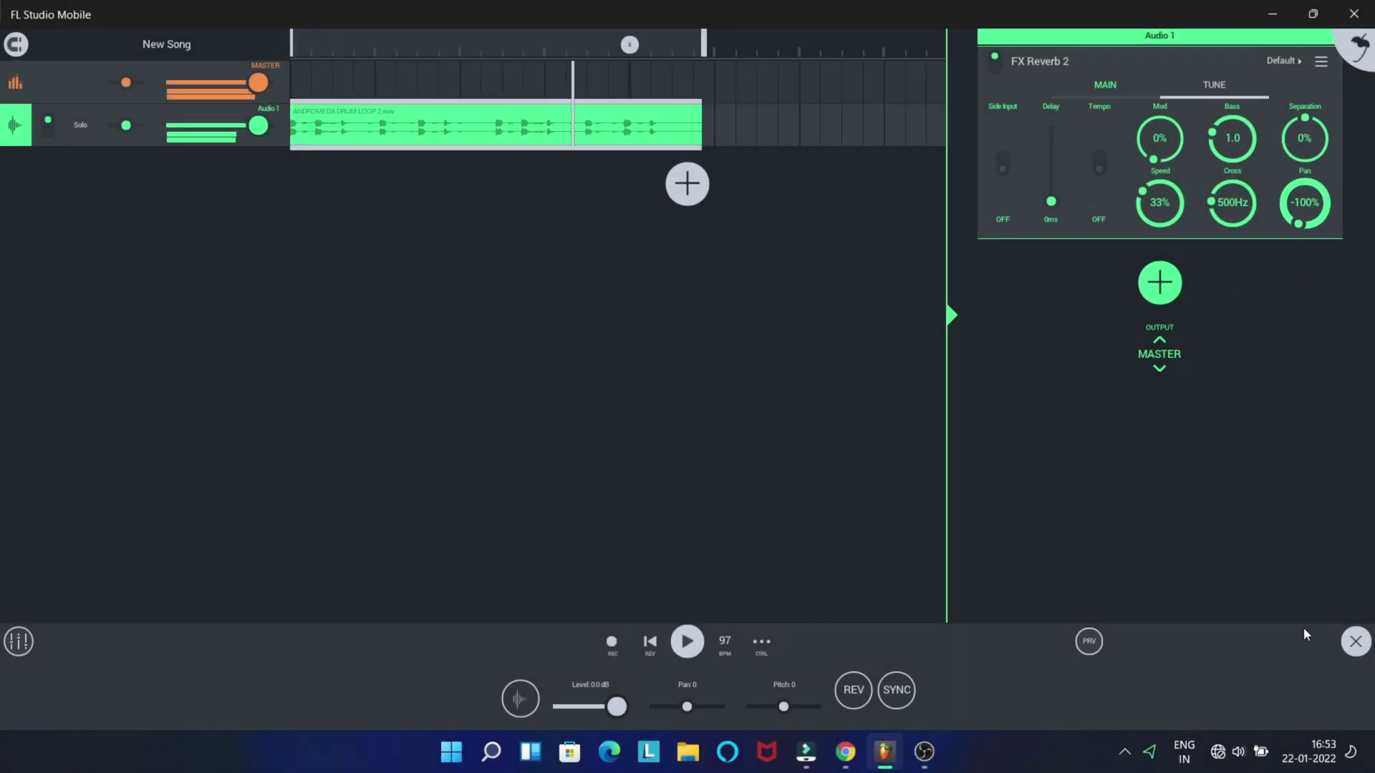
Pan the reverb far left, reset Pan to 0%, sweep it right, then ease it back
left_click_drag(1303, 209, 1335, 122)
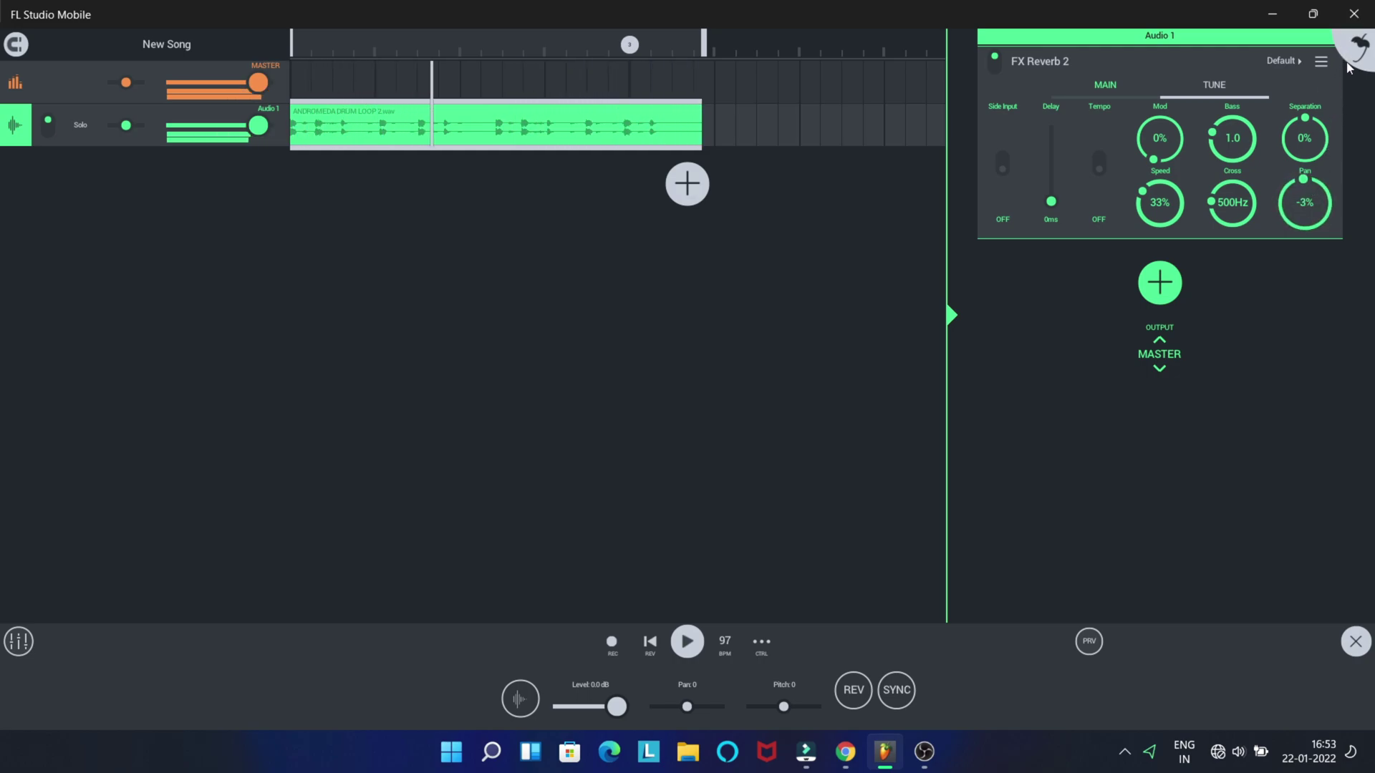
double_click(1306, 212)
left_click_drag(1306, 214, 1349, 118)
left_click_drag(1306, 206, 1279, 560)
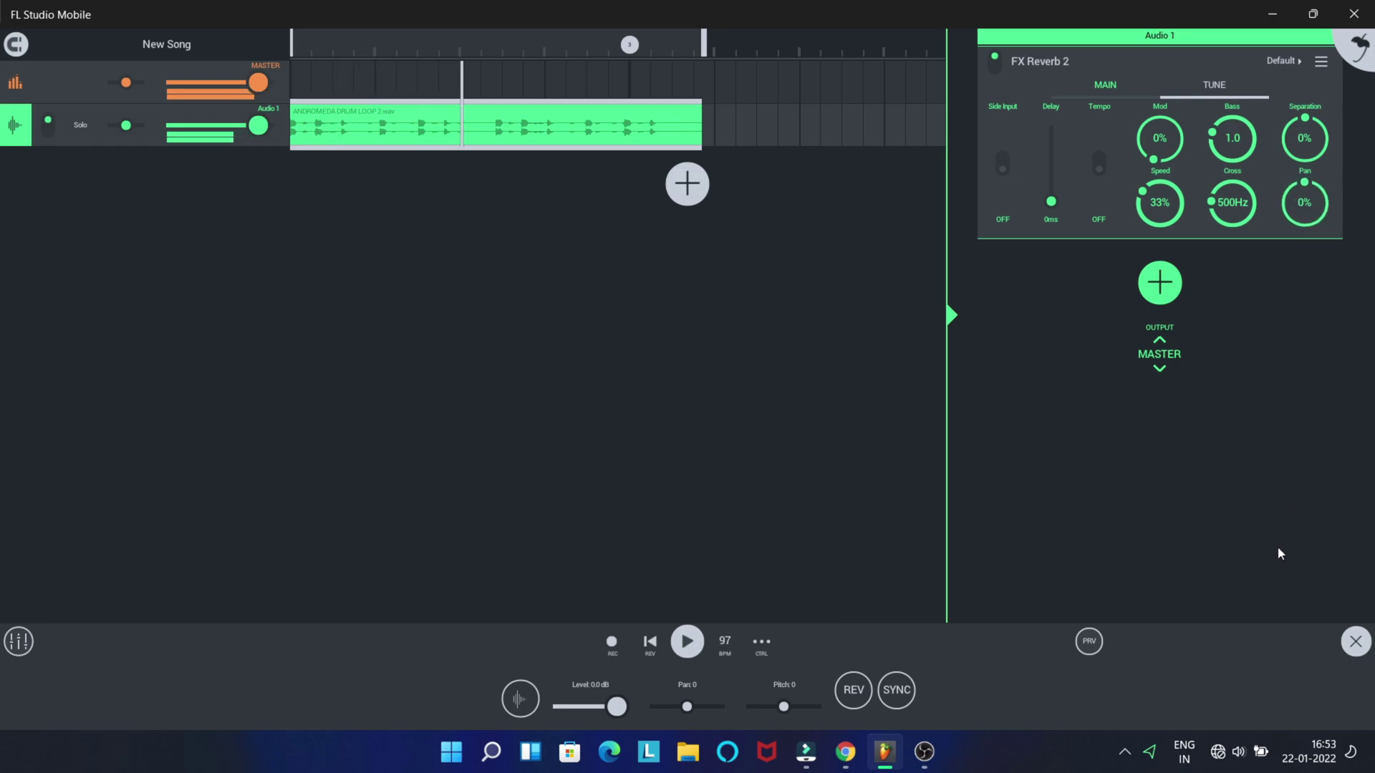
Halt the drum loop with the transport bar's Play/Stop button
left_click(686, 648)
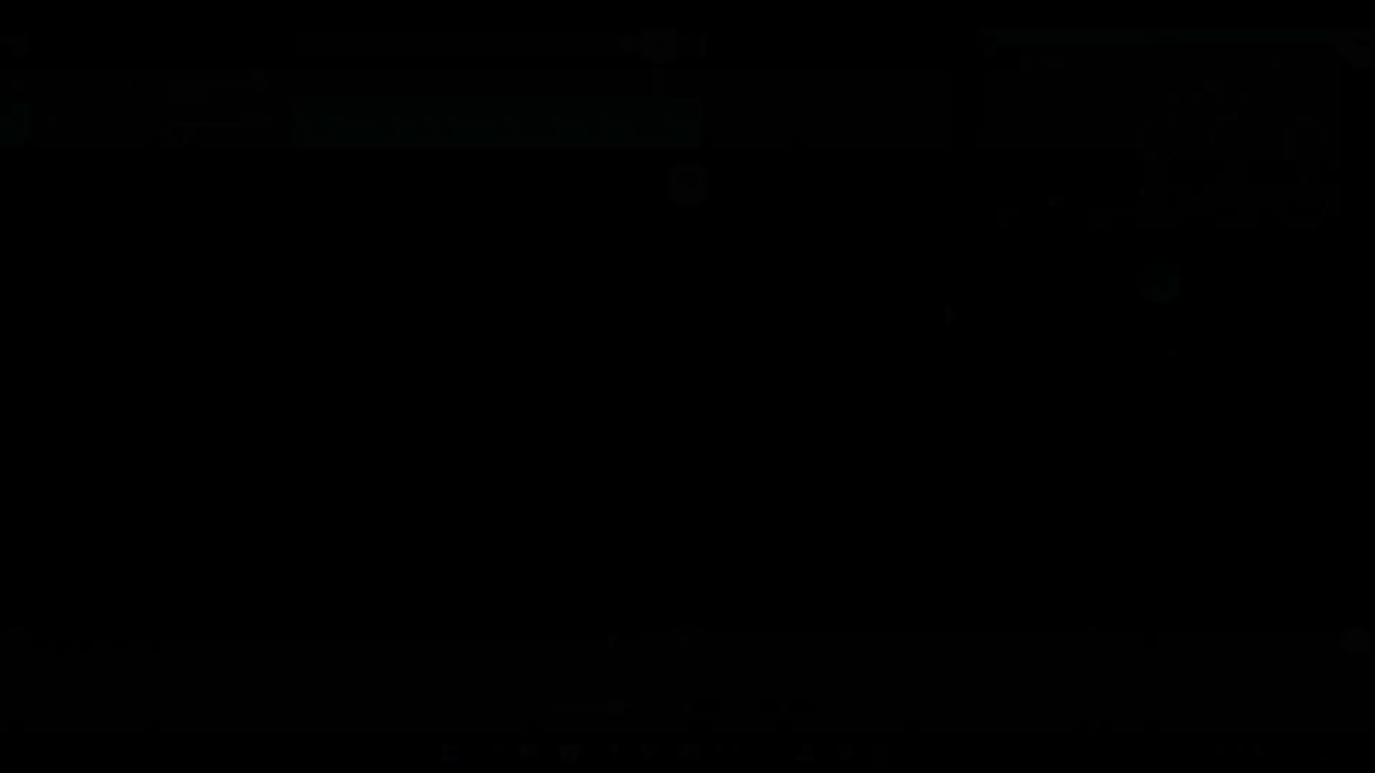